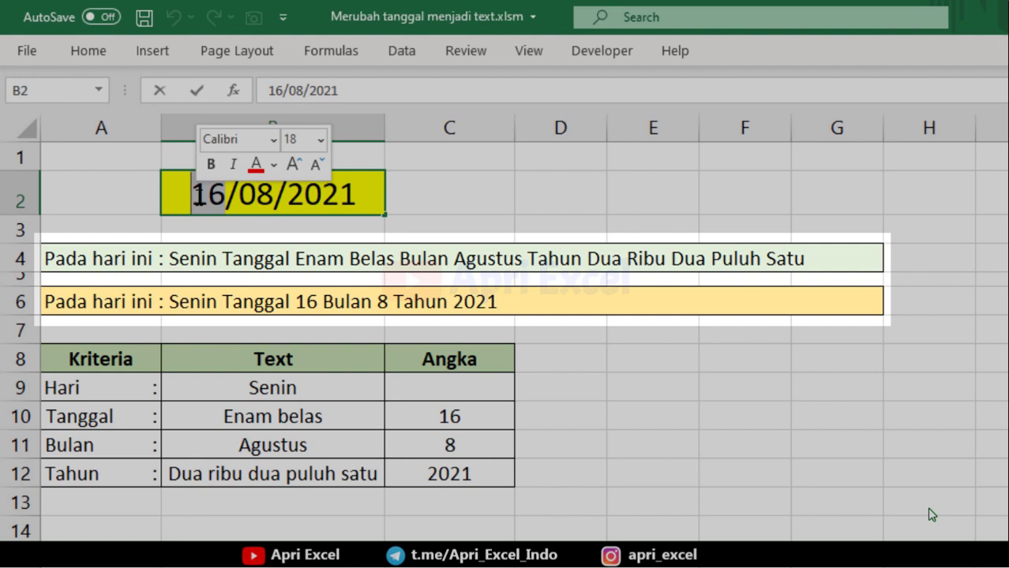
- Try out the date-to-text sentences by setting the day in cell B2 to 9 and to 8 August 2021
{"action": "type", "text": "9"}
{"action": "key", "text": "Return"}
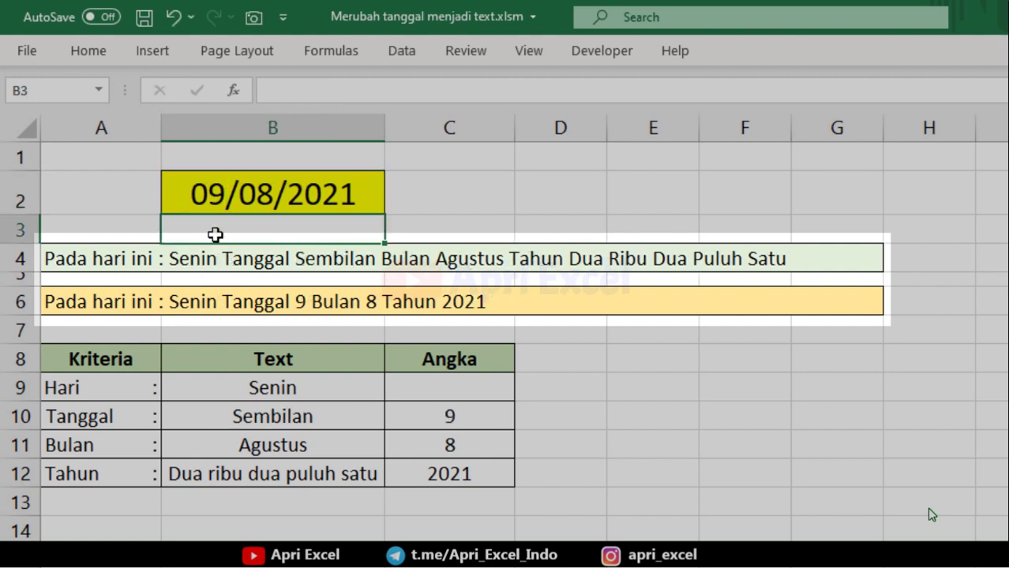
{"action": "double_click", "coordinate": [192, 194]}
{"action": "left_click_drag", "start_coordinate": [207, 193], "coordinate": [226, 194]}
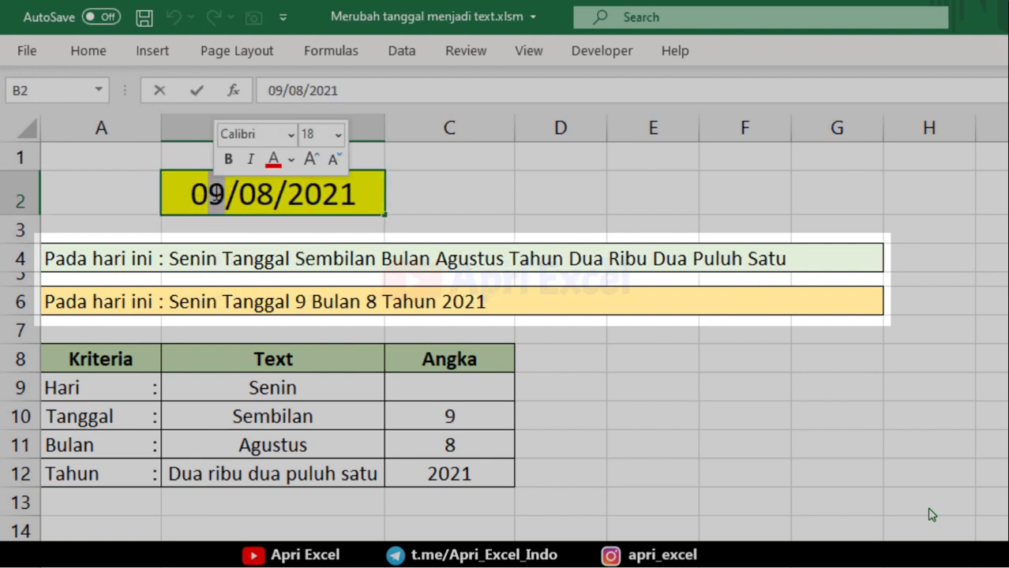
{"action": "type", "text": "8"}
{"action": "key", "text": "Return"}
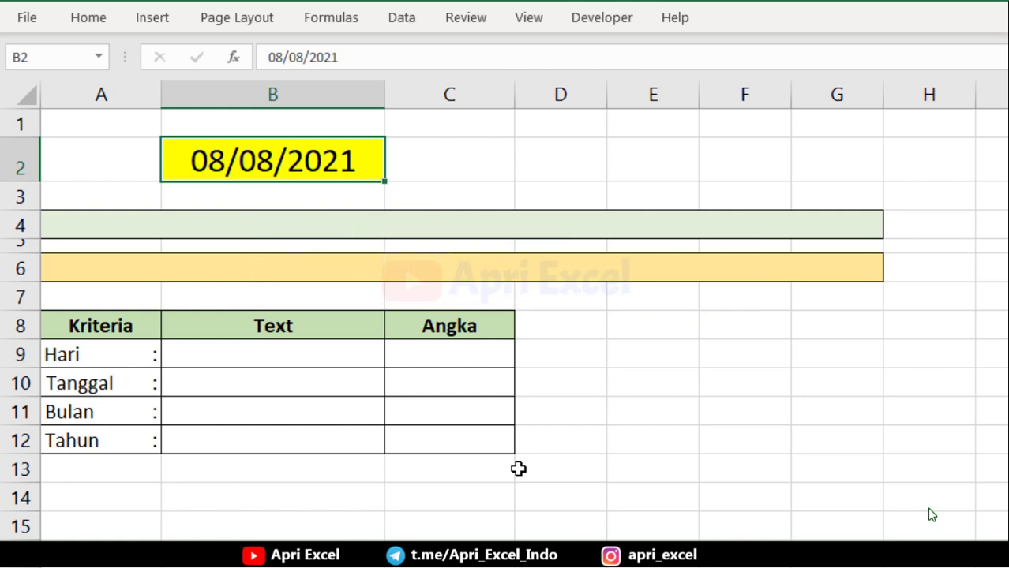
- Enter the date 16/09/2021 in cell B2
{"action": "type", "text": "1"}
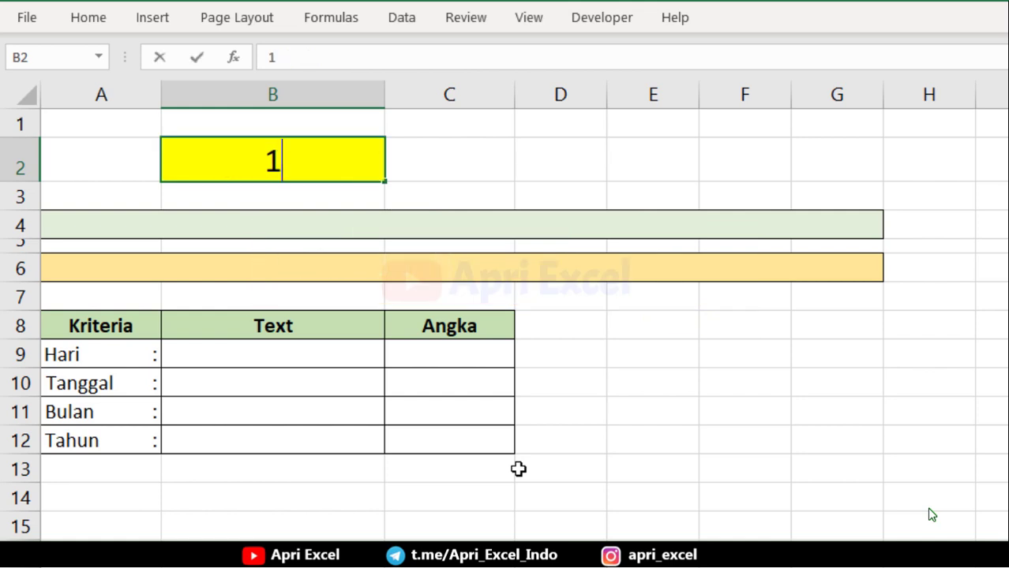
{"action": "type", "text": "6/"}
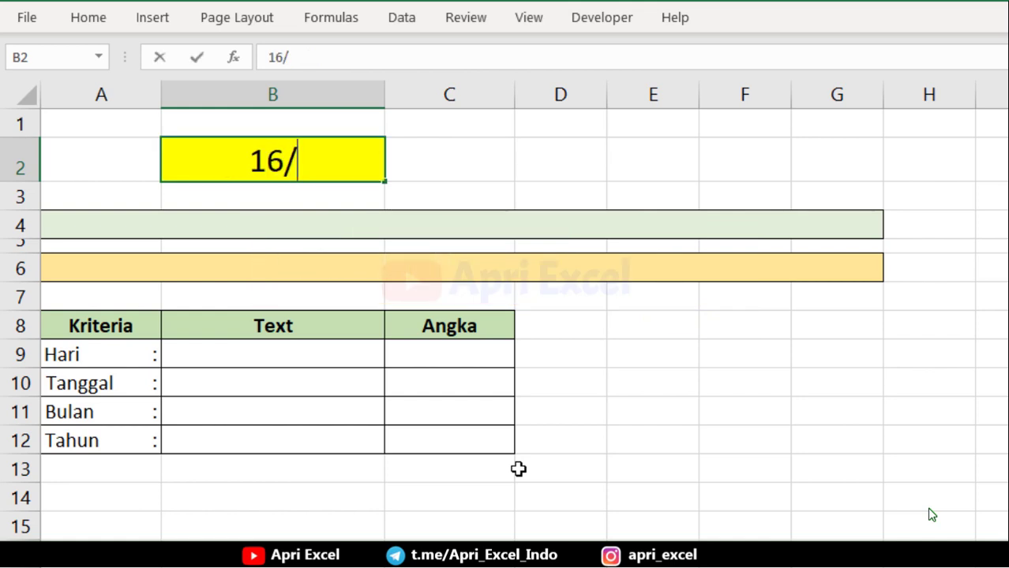
{"action": "type", "text": "09/2021"}
{"action": "key", "text": "Return"}
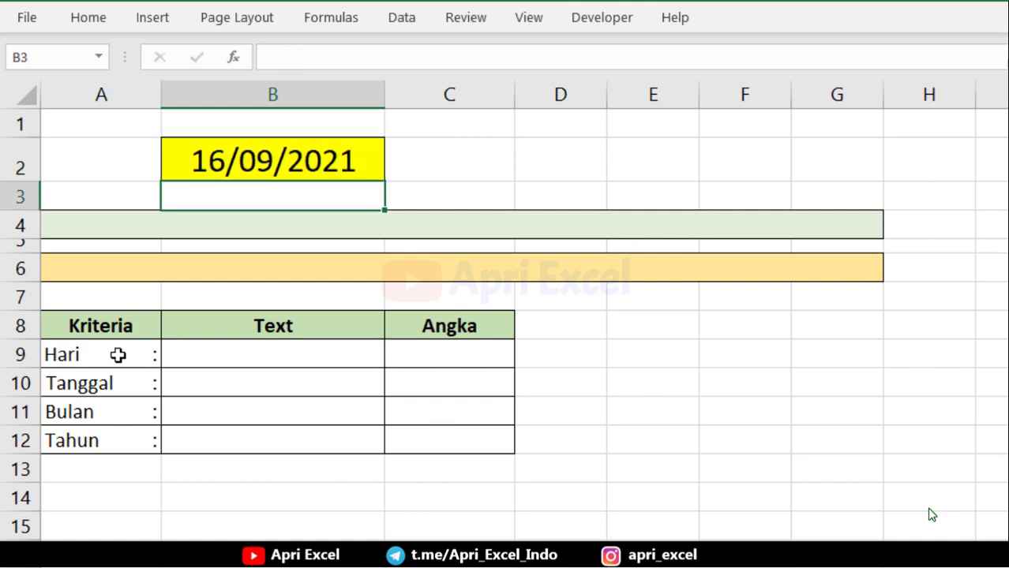
- Enter the formula =TEXT($B$2;"dddd") in cell B9 to get the weekday name for Hari
{"action": "left_click", "coordinate": [118, 355]}
{"action": "left_click", "coordinate": [228, 354]}
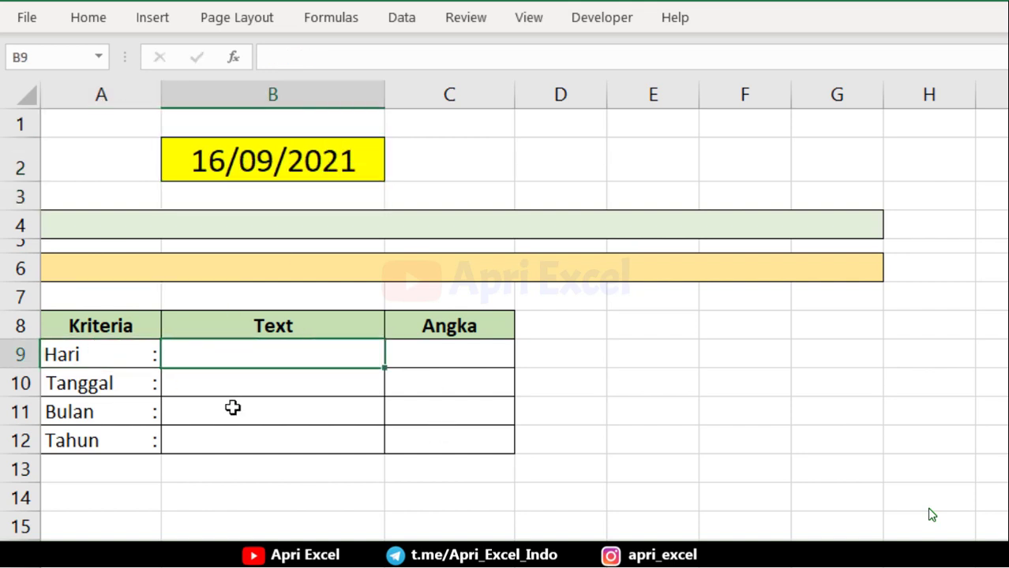
{"action": "key", "text": "F2"}
{"action": "type", "text": "=text"}
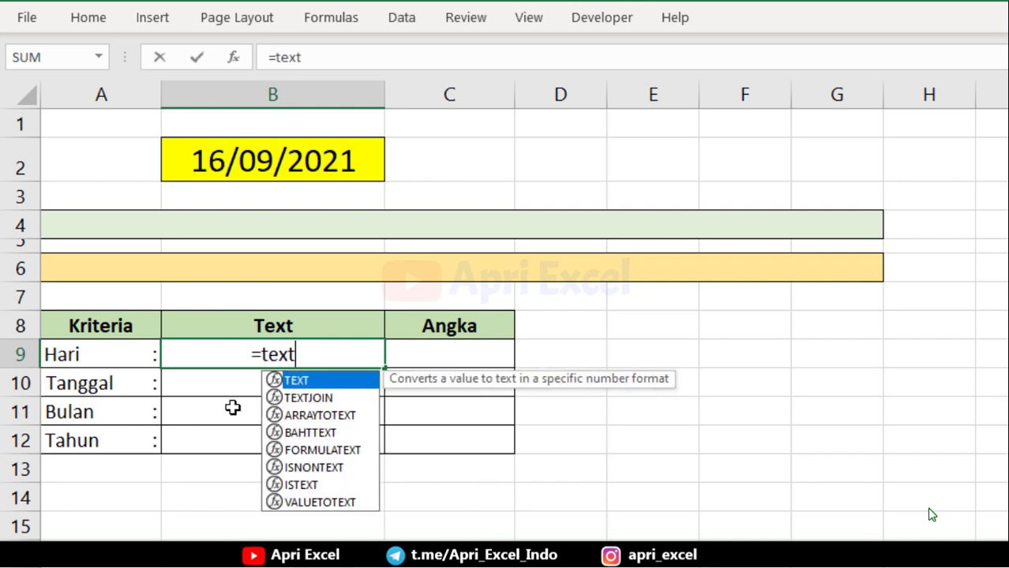
{"action": "type", "text": "("}
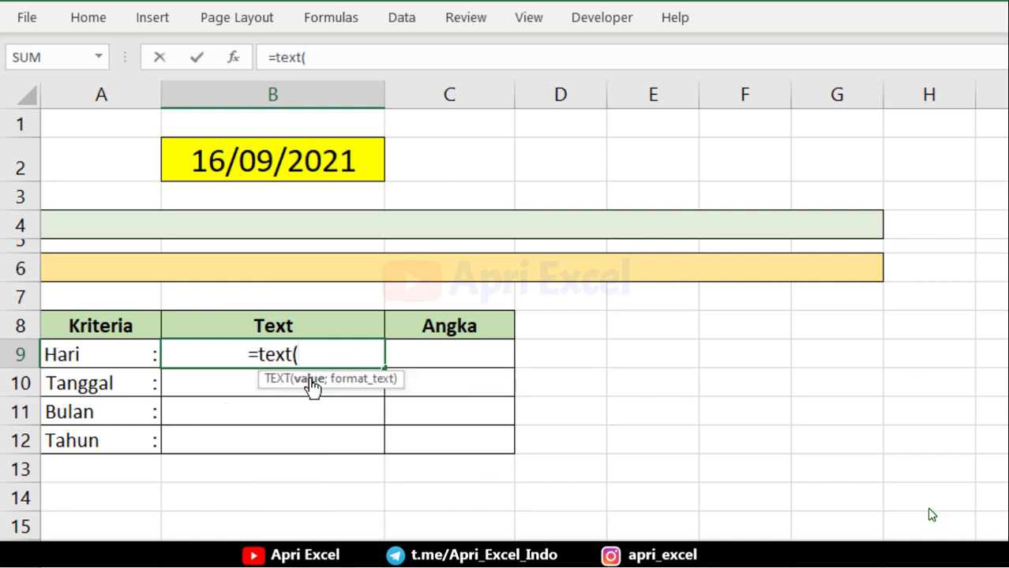
{"action": "left_click", "coordinate": [294, 160]}
{"action": "key", "text": "F4"}
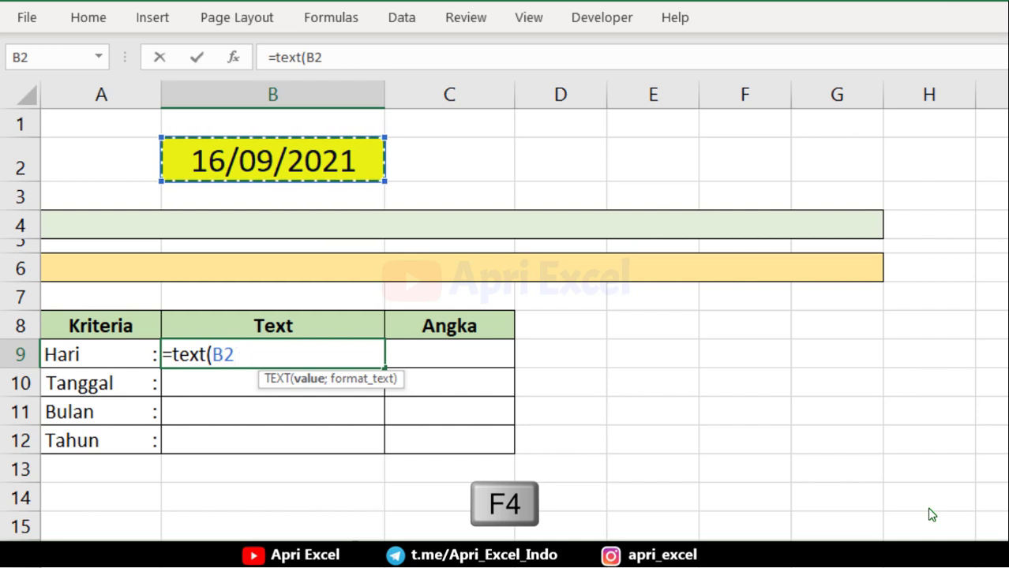
{"action": "key", "text": "F4"}
{"action": "type", "text": ";"}
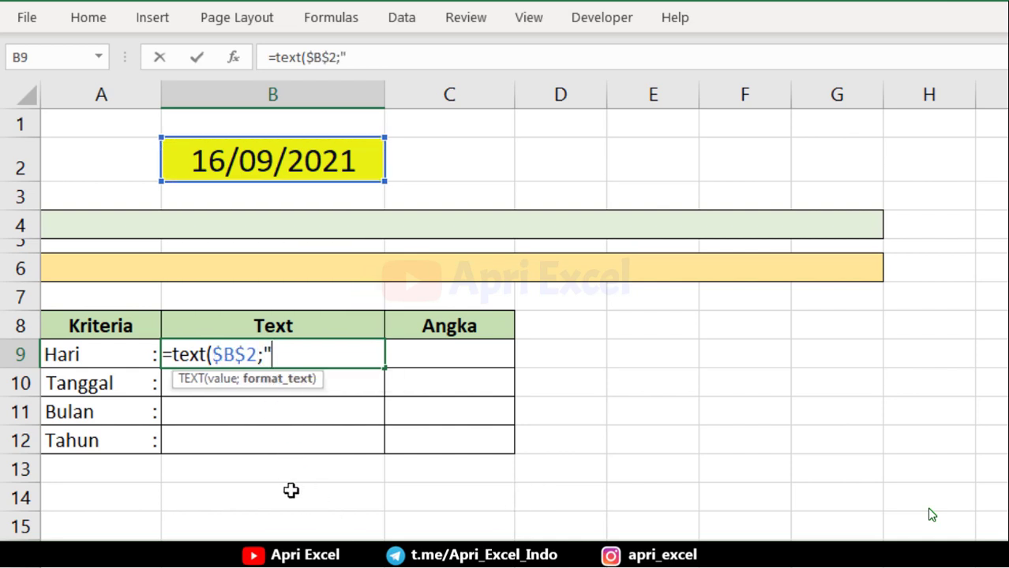
{"action": "type", "text": "\"dddd\""}
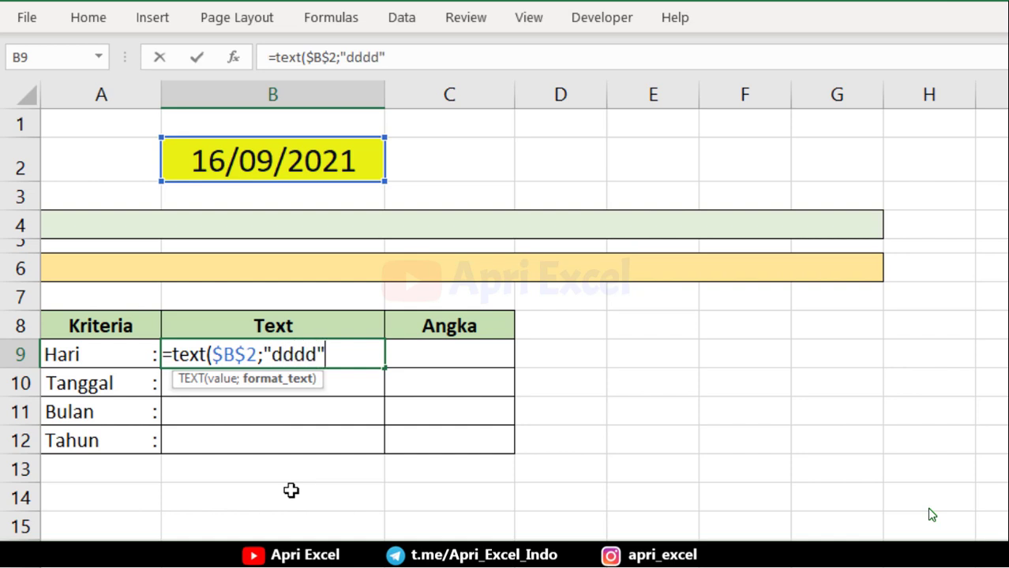
{"action": "type", "text": ")"}
{"action": "key", "text": "Return"}
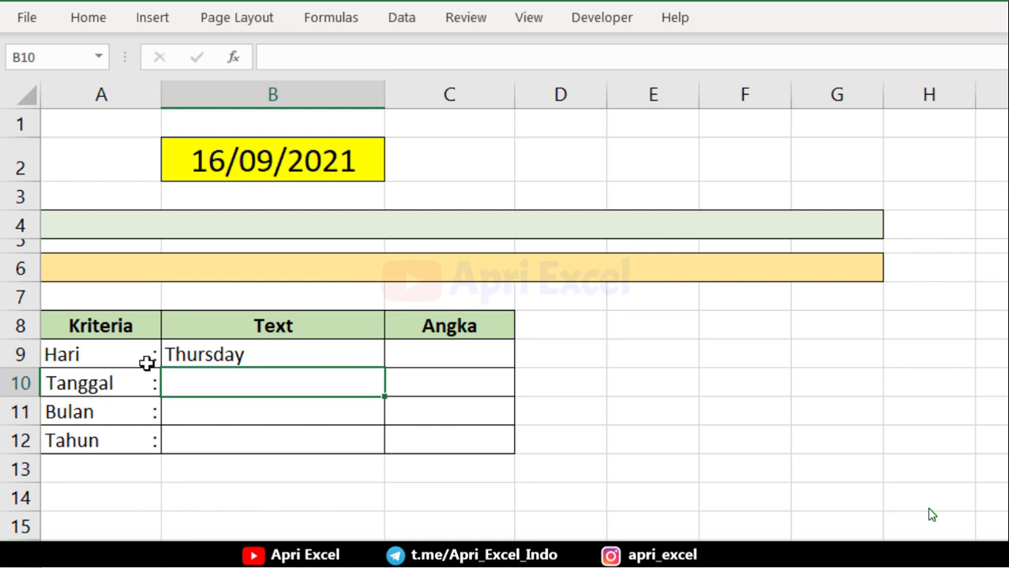
- Add the Indonesian locale code [$-421] before dddd in the format text of the B9 formula
{"action": "double_click", "coordinate": [228, 351]}
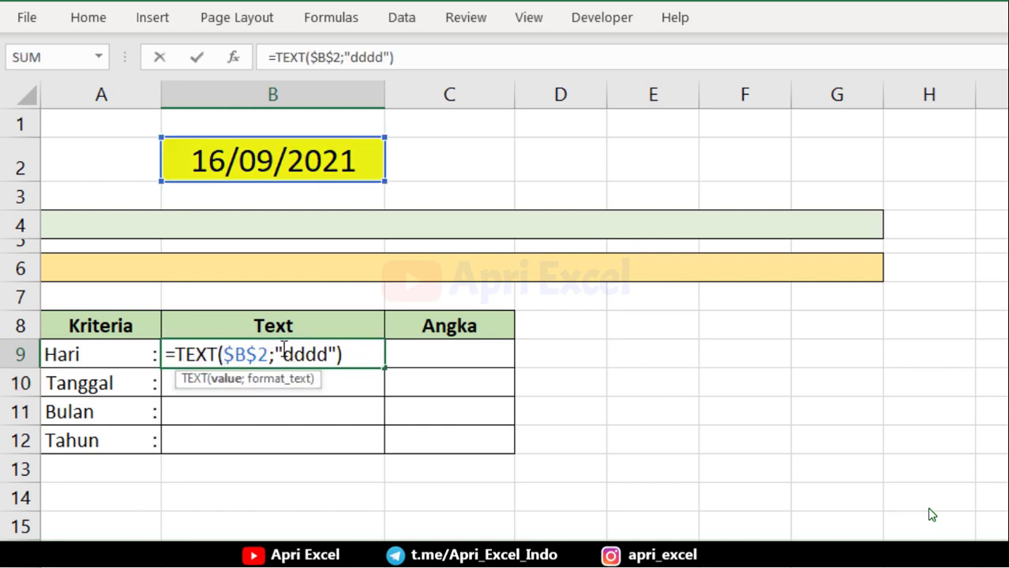
{"action": "left_click", "coordinate": [286, 353]}
{"action": "type", "text": "[$-42"}
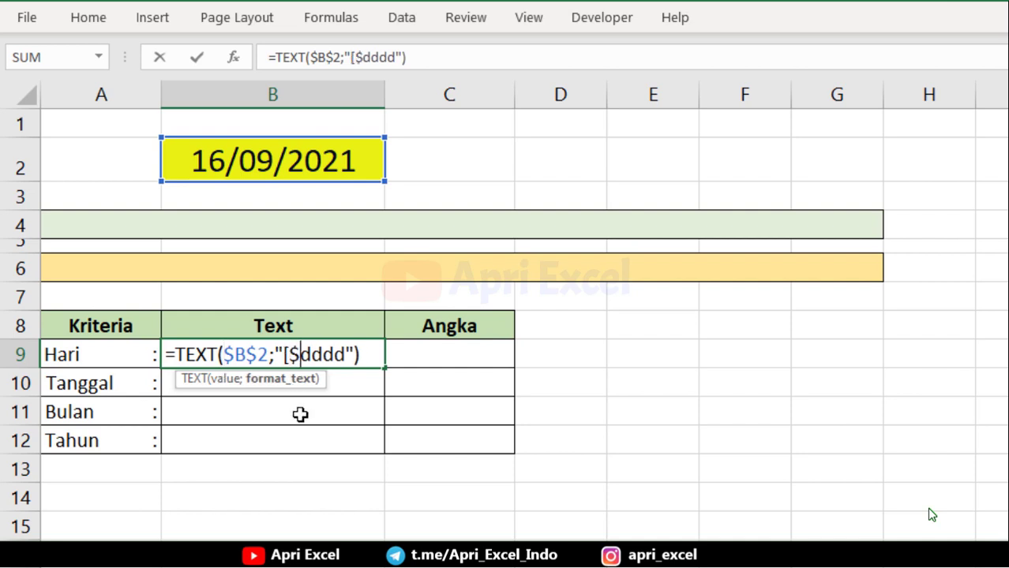
{"action": "type", "text": "1]"}
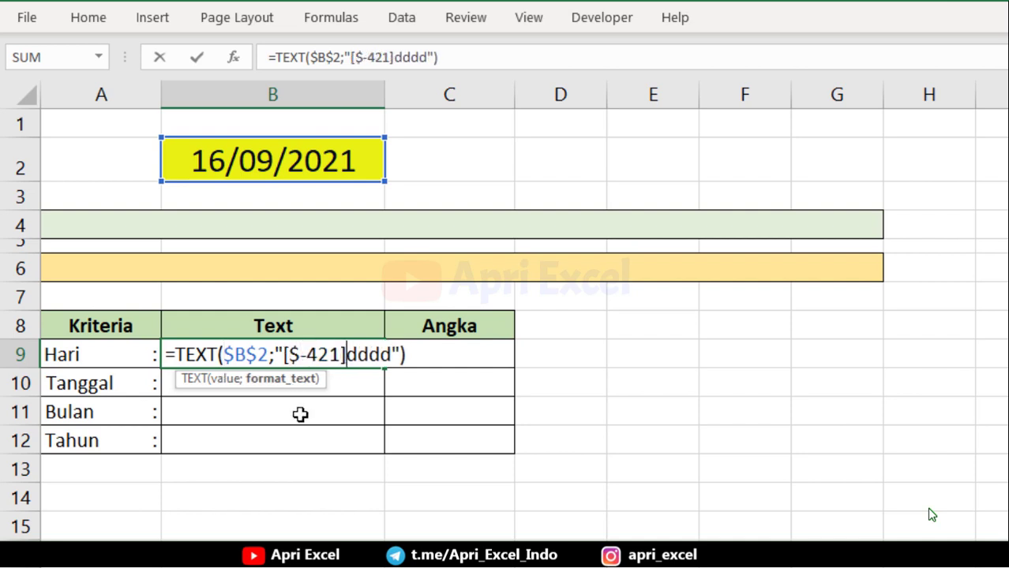
{"action": "key", "text": "Return"}
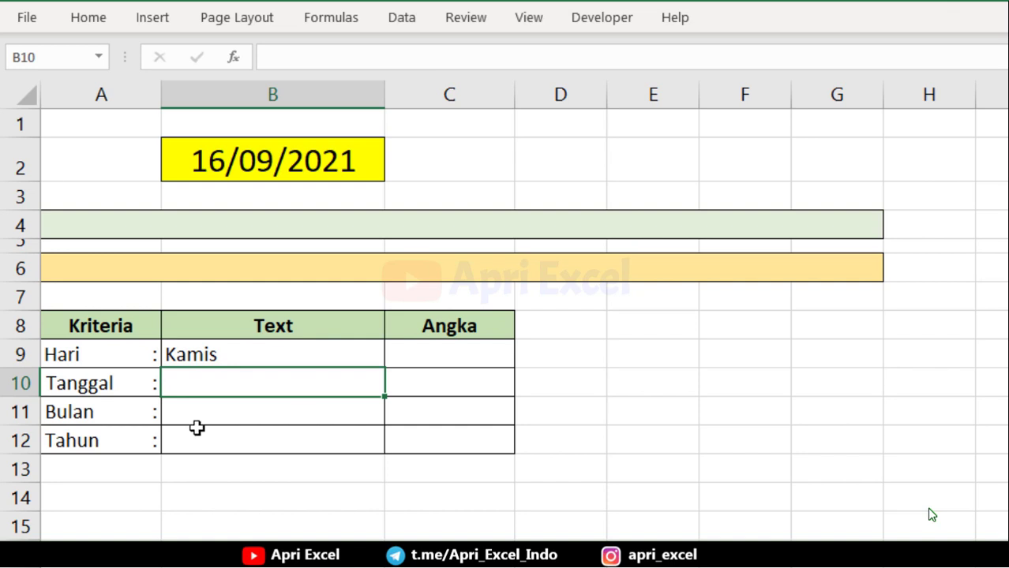
- Enter the formula =DAY(B2) in cell B10 to extract the day number for Tanggal
{"action": "type", "text": "="}
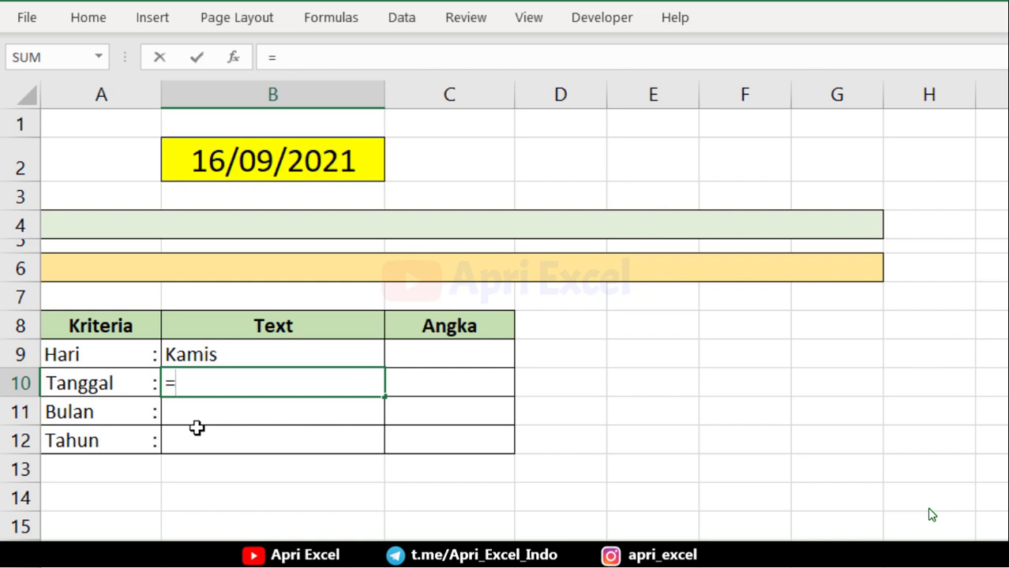
{"action": "type", "text": "day("}
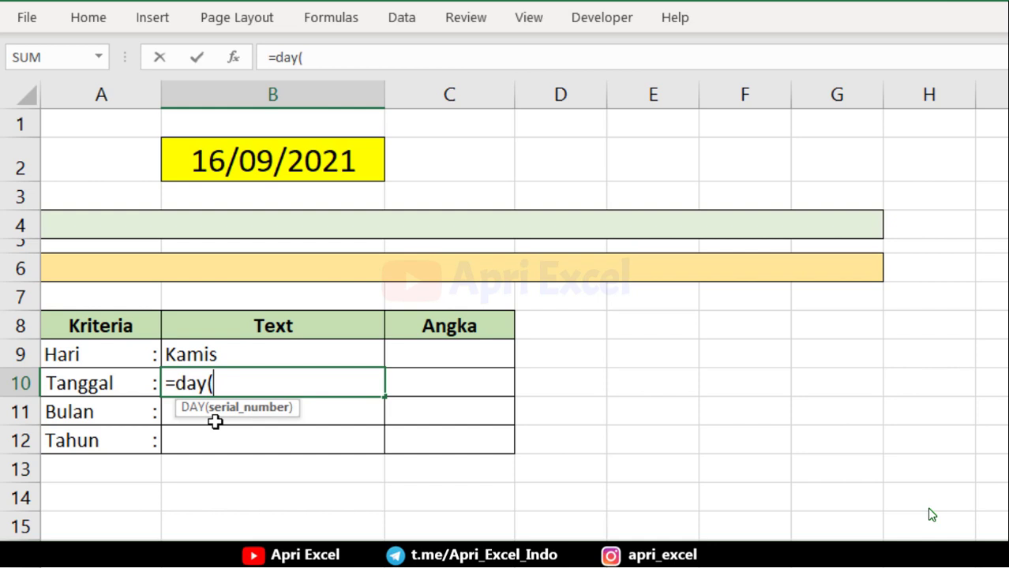
{"action": "left_click", "coordinate": [258, 169]}
{"action": "type", "text": ")"}
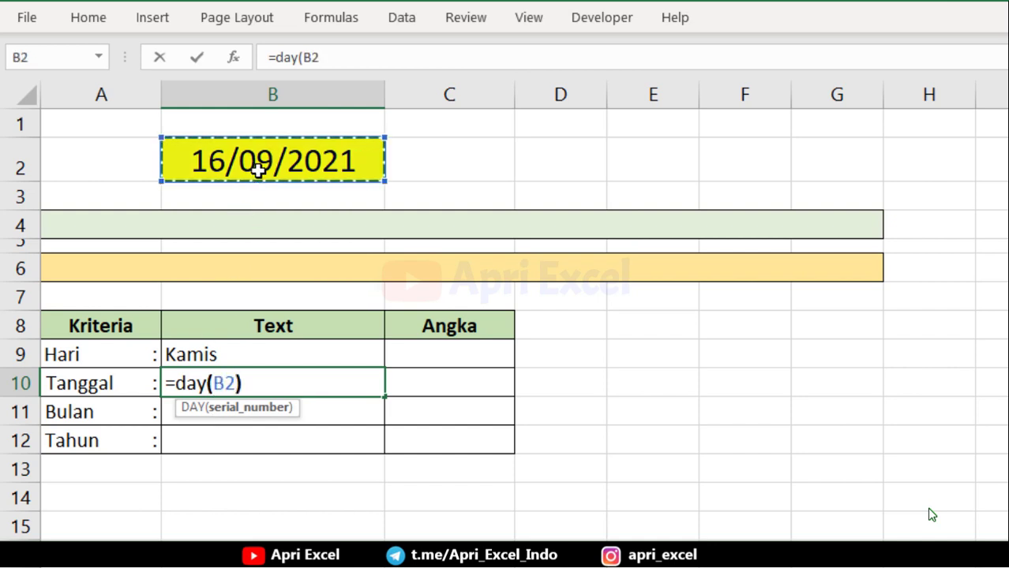
{"action": "key", "text": "Return"}
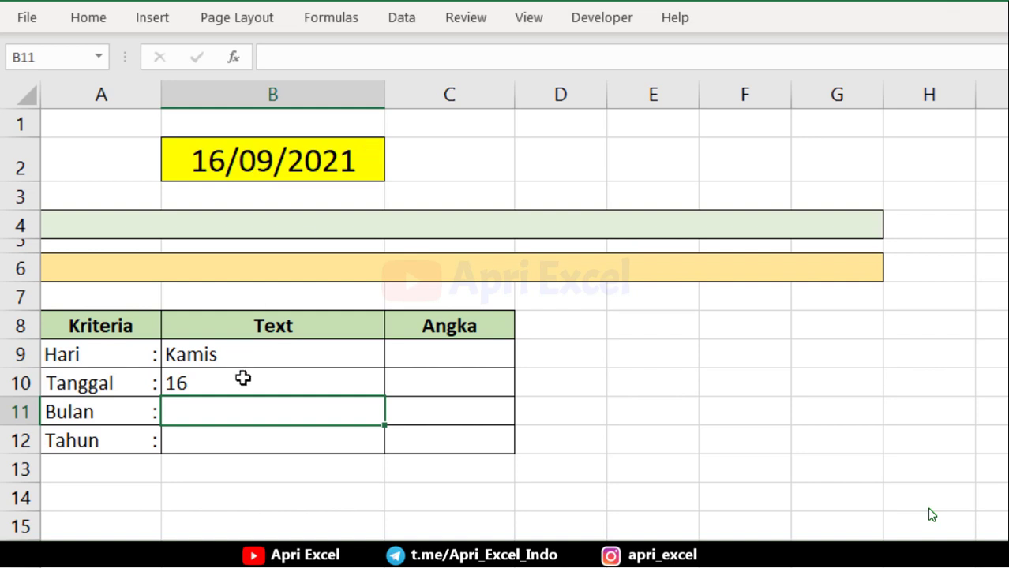
{"action": "left_click", "coordinate": [242, 379]}
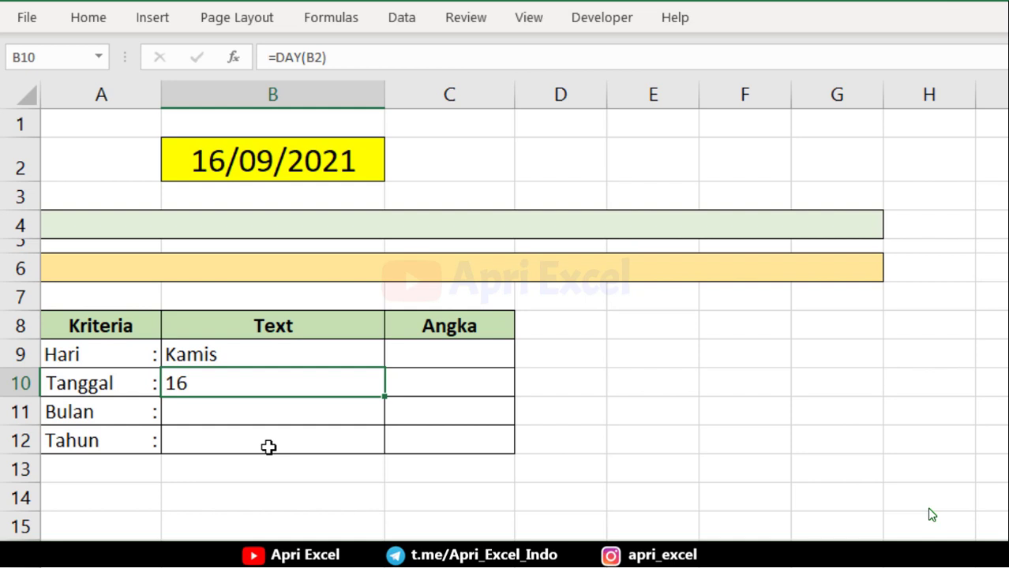
- Open the Visual Basic editor and insert a new module into the workbook's VBA project
{"action": "key", "text": "alt+F11"}
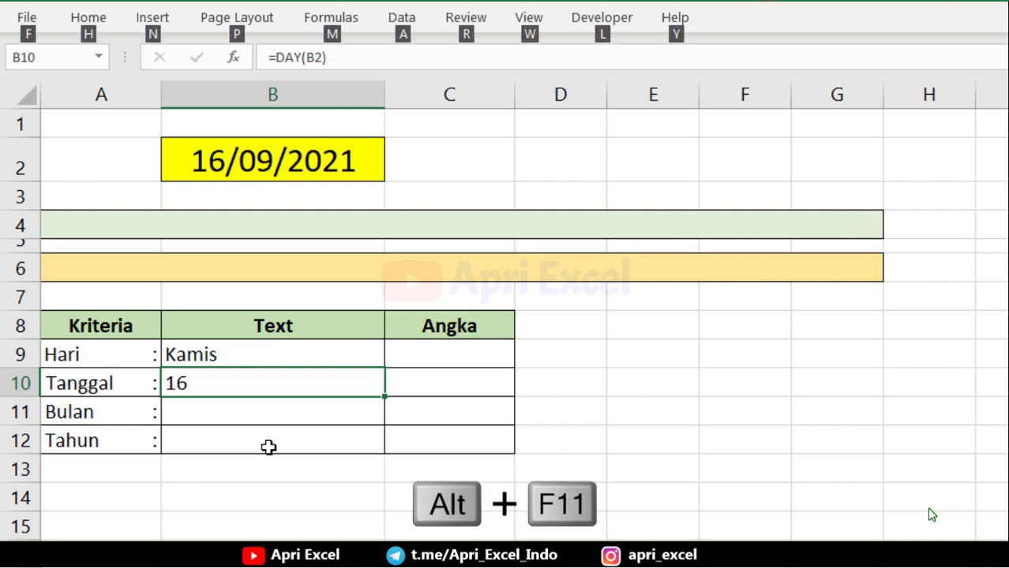
{"action": "key", "text": "alt+F11"}
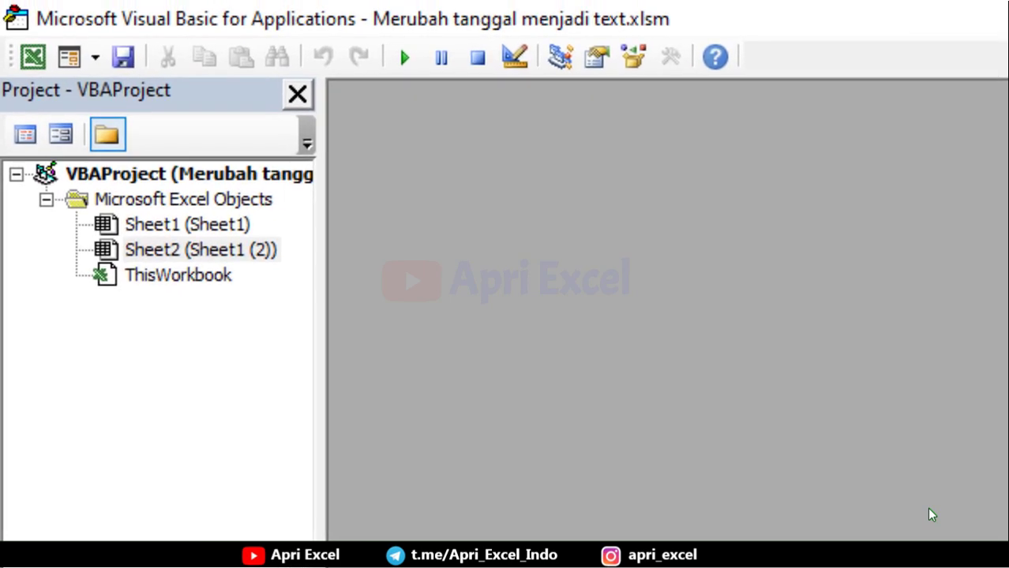
{"action": "left_click", "coordinate": [154, 197]}
{"action": "right_click", "coordinate": [154, 201]}
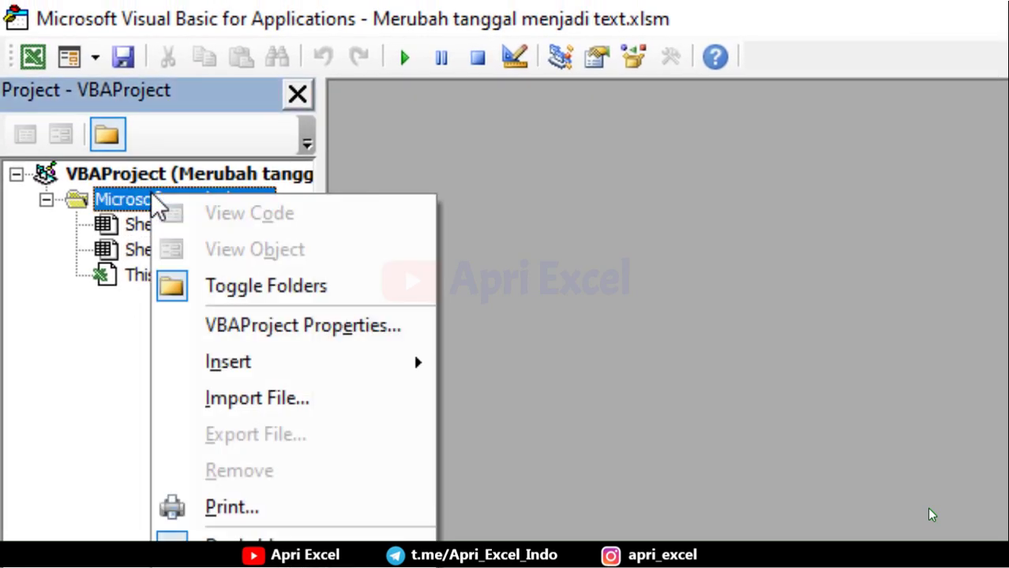
{"action": "mouse_move", "coordinate": [286, 379]}
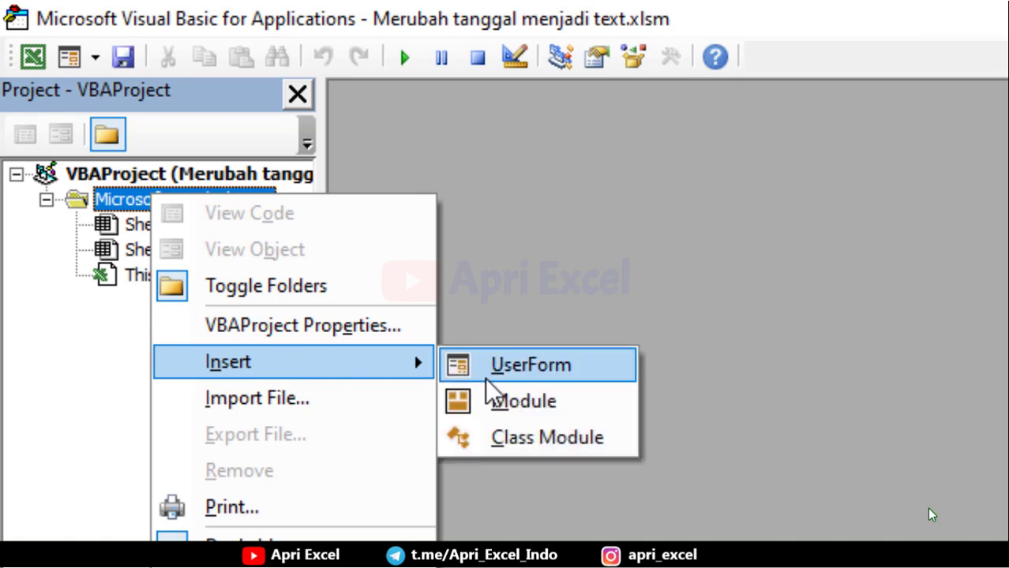
{"action": "left_click", "coordinate": [496, 404]}
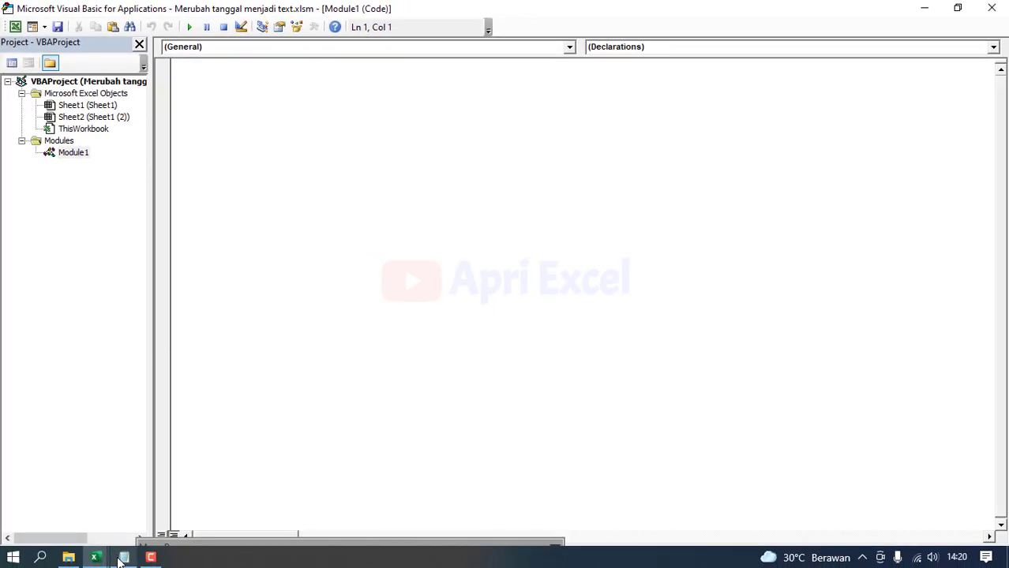
- Copy all the code from tanggal ke text.txt in Notepad into Module1 and return to the Excel worksheet
{"action": "left_click", "coordinate": [124, 557]}
{"action": "key", "text": "ctrl+a"}
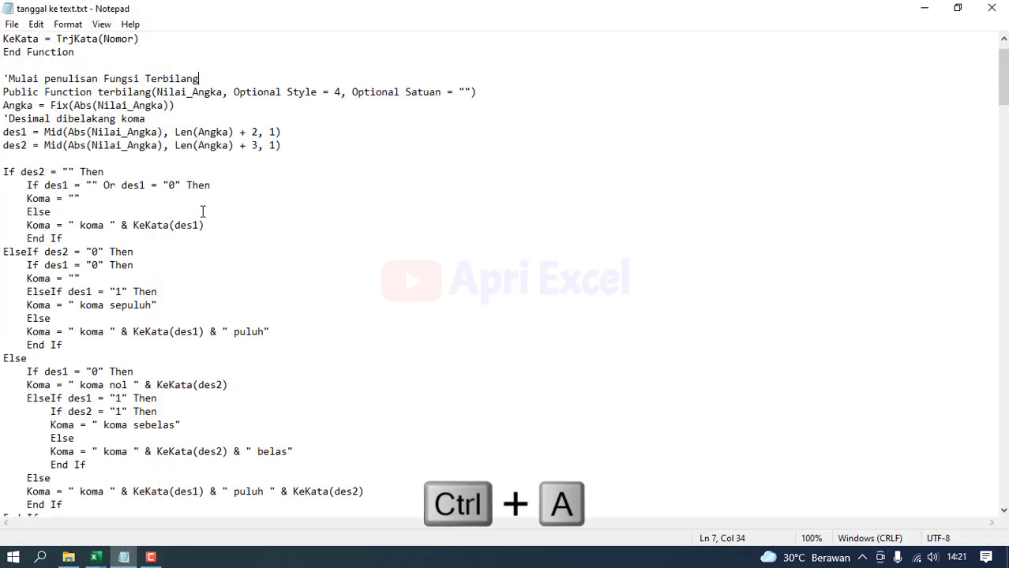
{"action": "key", "text": "ctrl+c"}
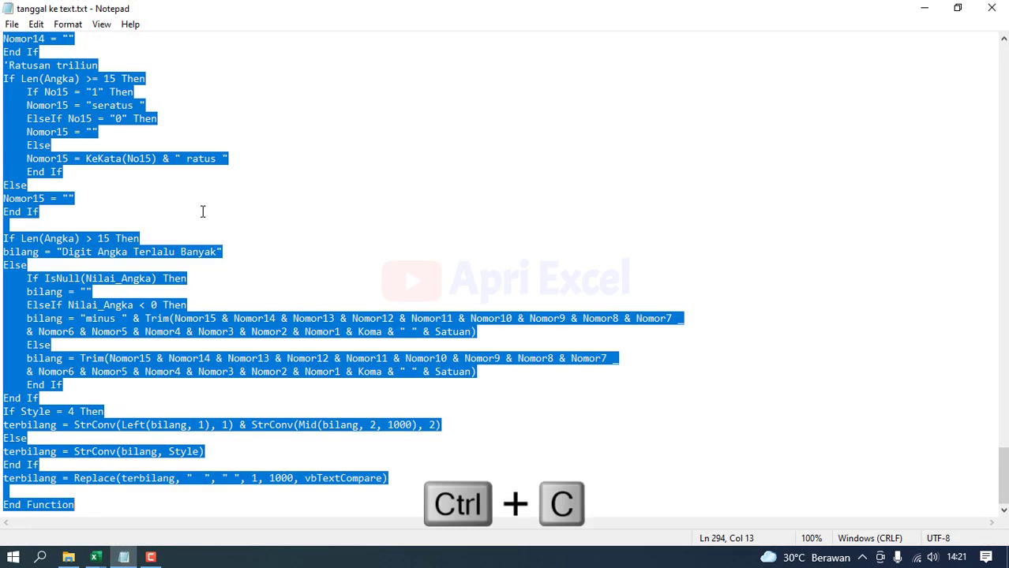
{"action": "left_click", "coordinate": [924, 7]}
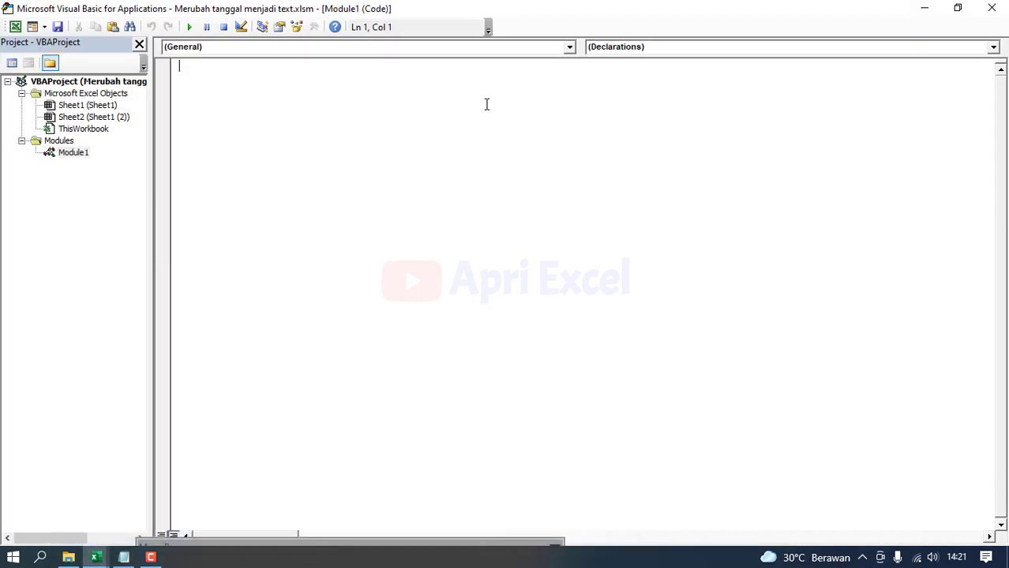
{"action": "key", "text": "ctrl+v"}
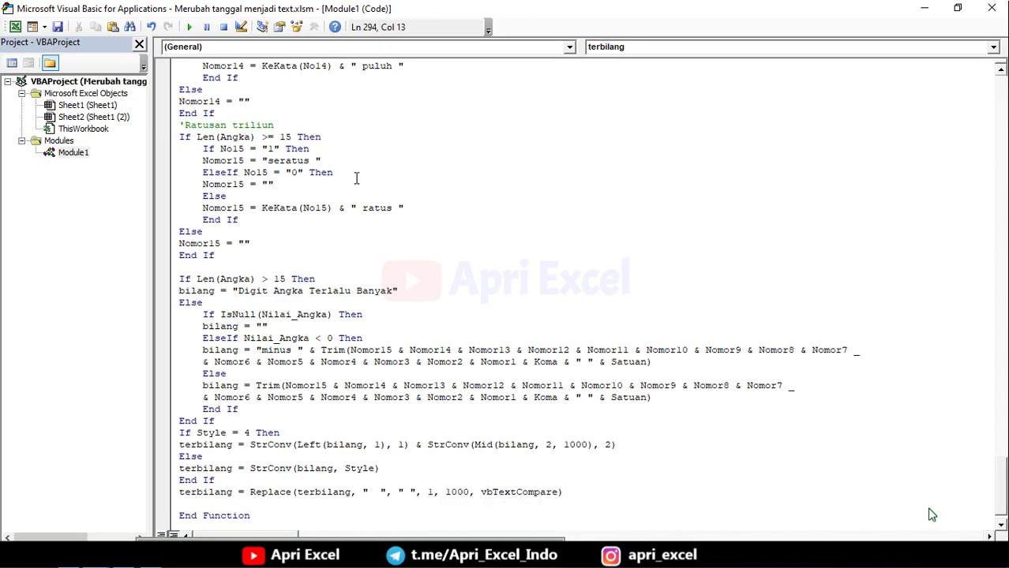
{"action": "left_click", "coordinate": [991, 8]}
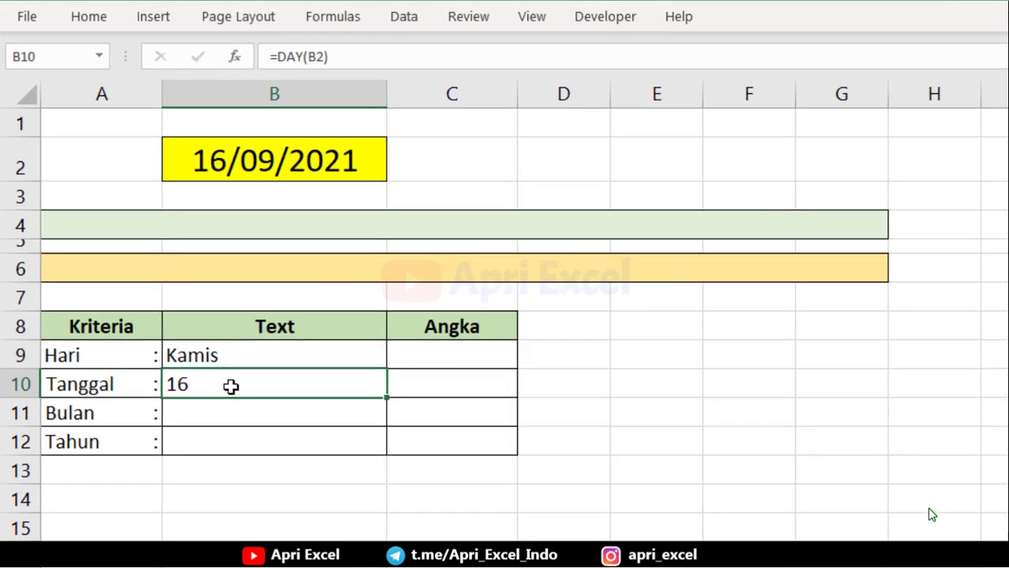
- Wrap the B10 formula in the custom function so it reads =terbilang(DAY(B2))
{"action": "double_click", "coordinate": [170, 382]}
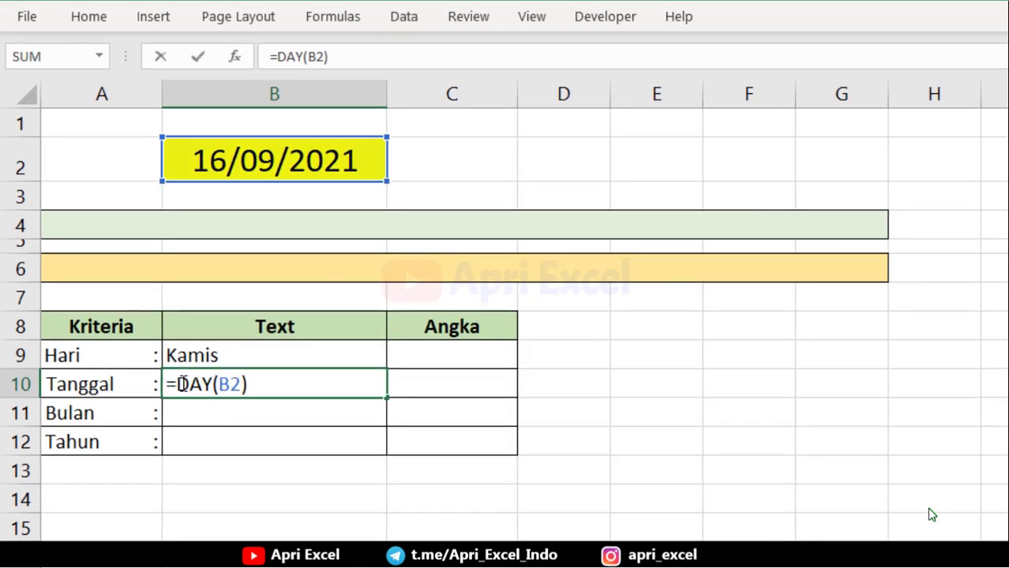
{"action": "type", "text": "terbilang("}
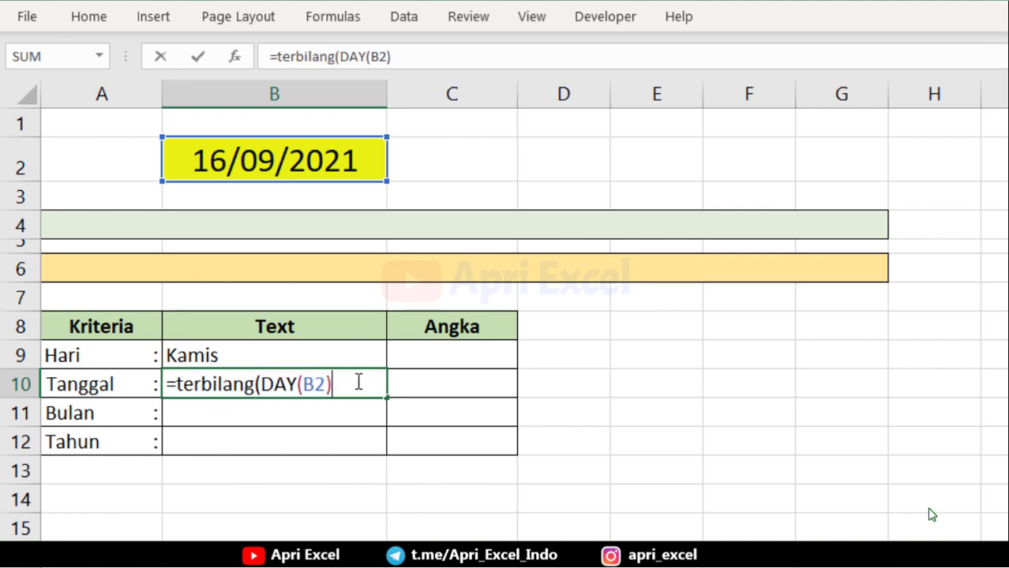
{"action": "type", "text": ")"}
{"action": "key", "text": "Return"}
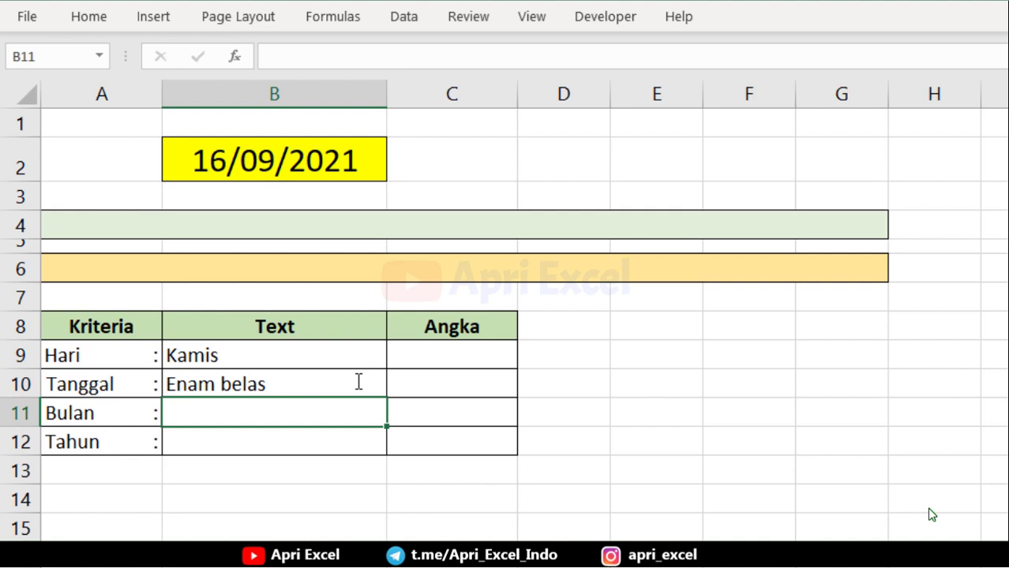
- Copy the day-name formula from cell B9 into cell B11 in the Bulan row
{"action": "key", "text": "Up"}
{"action": "key", "text": "Up"}
{"action": "key", "text": "ctrl+c"}
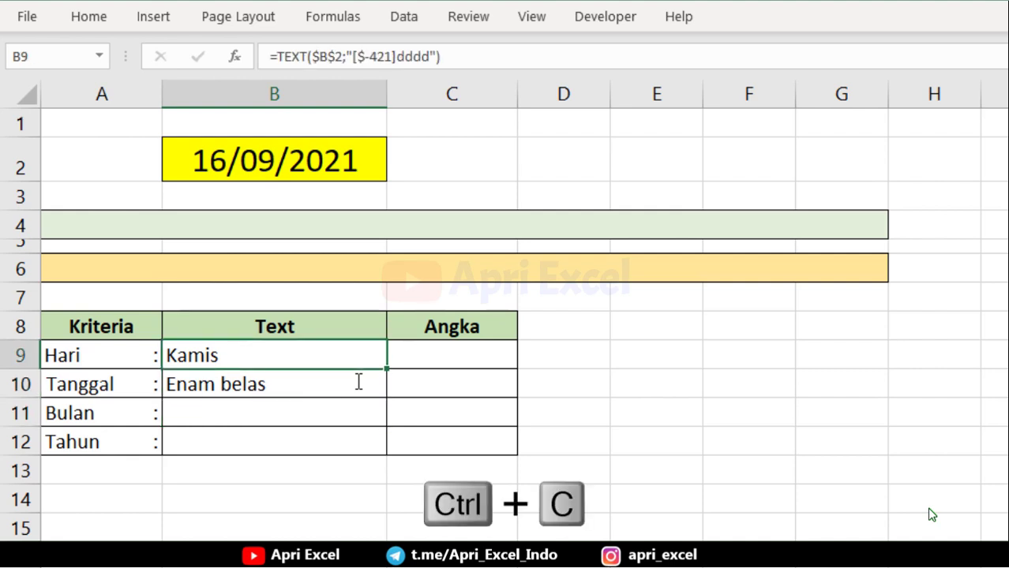
{"action": "key", "text": "Down"}
{"action": "key", "text": "Down"}
{"action": "key", "text": "ctrl+v"}
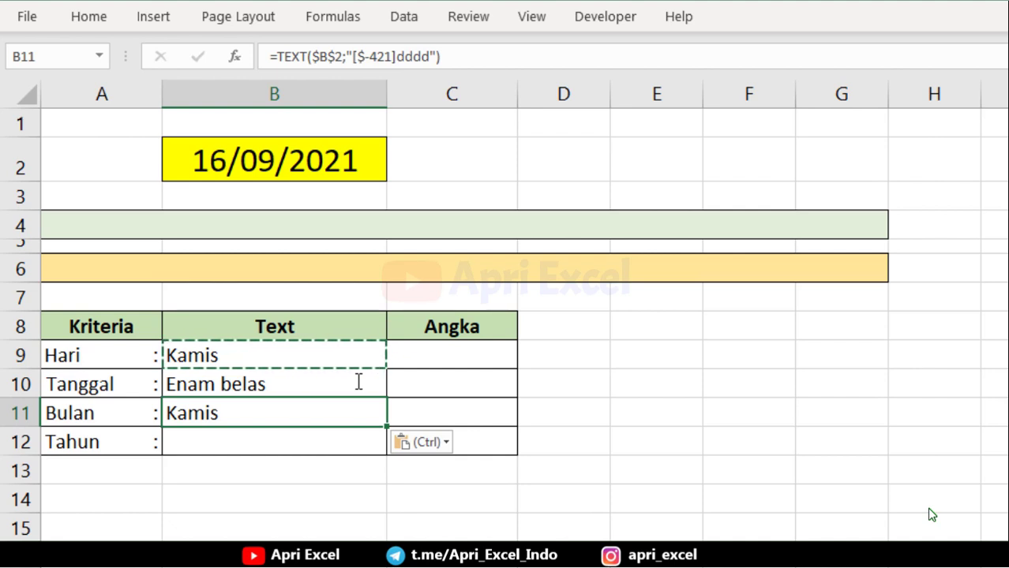
- Change the format code in B11 to mmmm so the formula reads =TEXT($B$2;"[$-421]mmmm")
{"action": "double_click", "coordinate": [243, 412]}
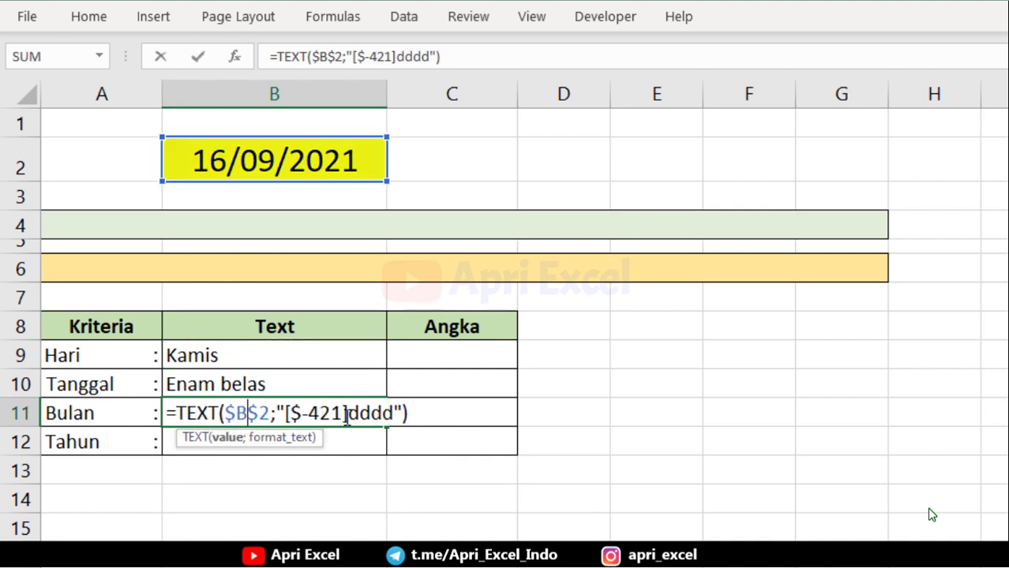
{"action": "left_click_drag", "start_coordinate": [348, 413], "coordinate": [401, 413]}
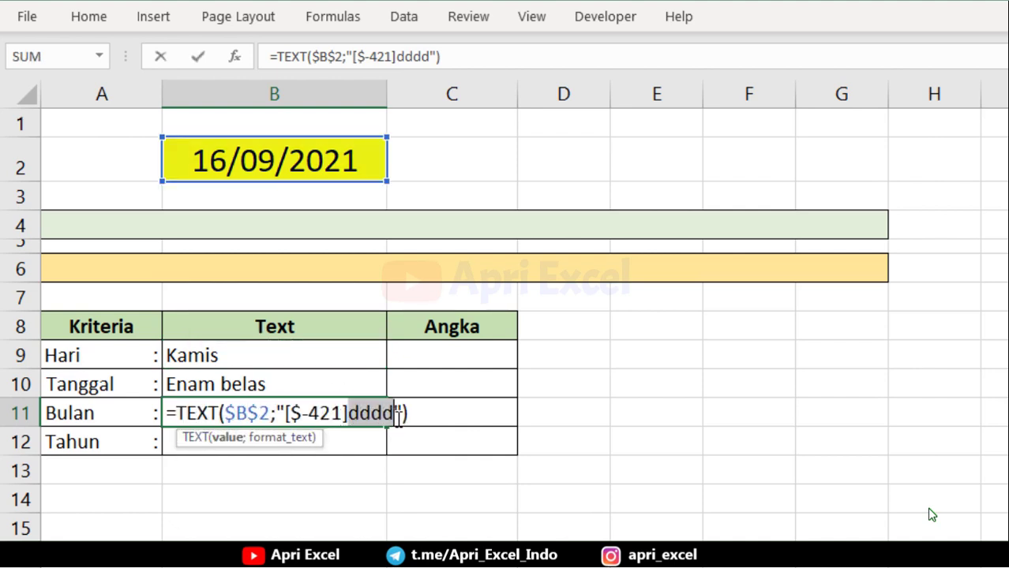
{"action": "type", "text": "mmmm"}
{"action": "key", "text": "Return"}
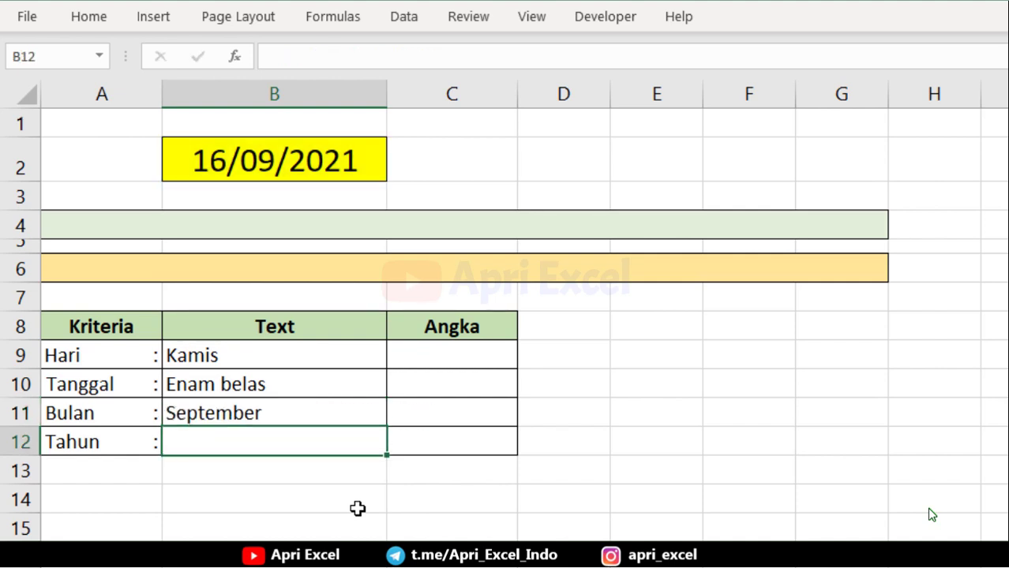
- Enter the formula =YEAR(B2) in cell B12 to extract the year for Tahun
{"action": "type", "text": "=year"}
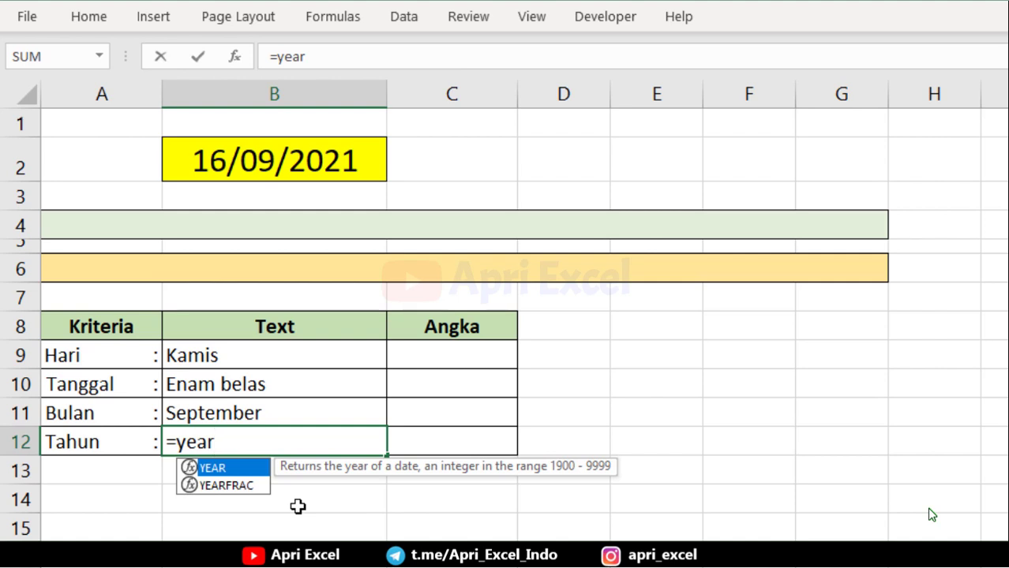
{"action": "type", "text": "("}
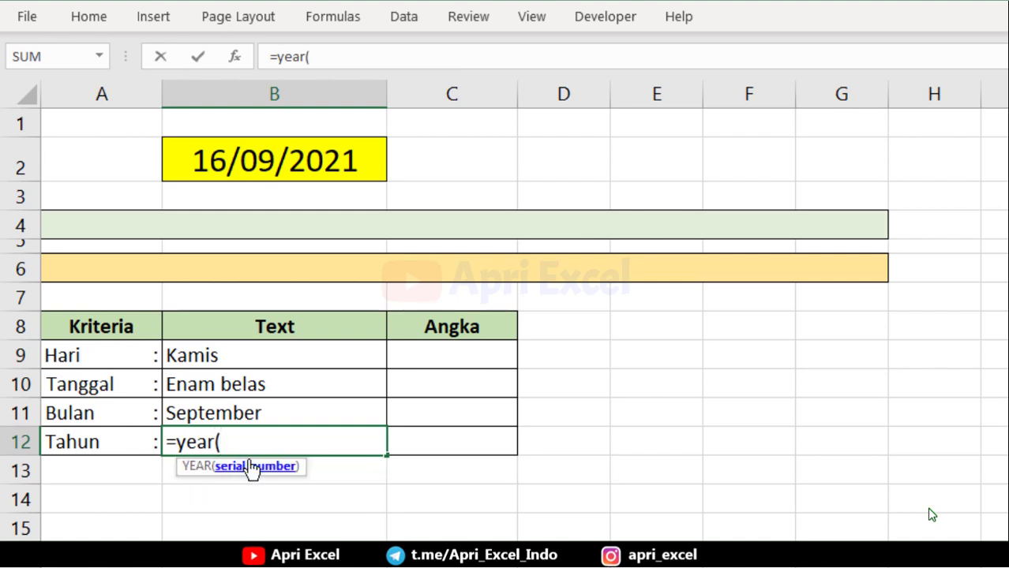
{"action": "left_click", "coordinate": [251, 166]}
{"action": "type", "text": ")"}
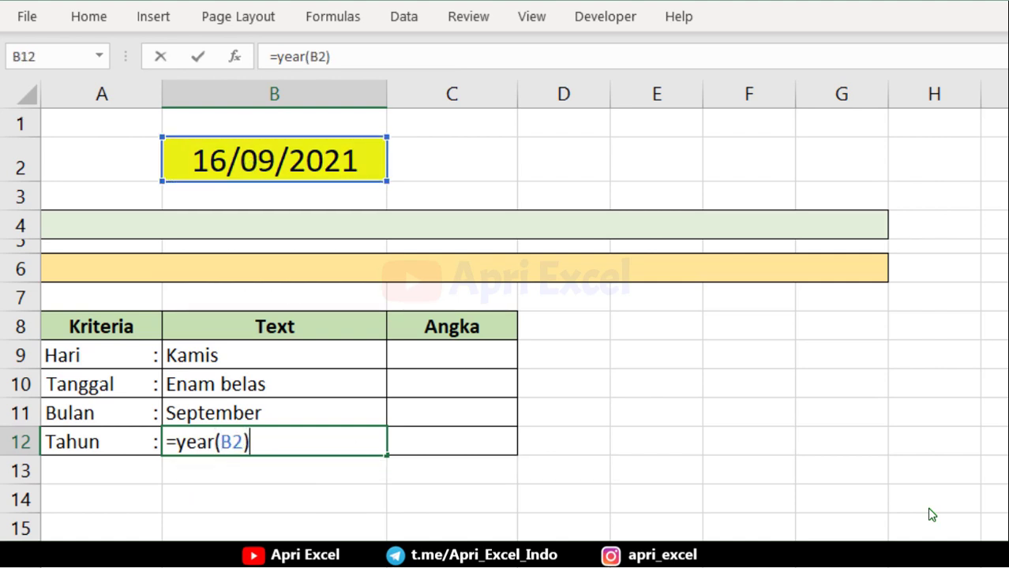
{"action": "key", "text": "Return"}
- Wrap the B12 formula in the custom function so it reads =terbilang(YEAR(B2))
{"action": "left_click", "coordinate": [277, 438]}
{"action": "double_click", "coordinate": [277, 439]}
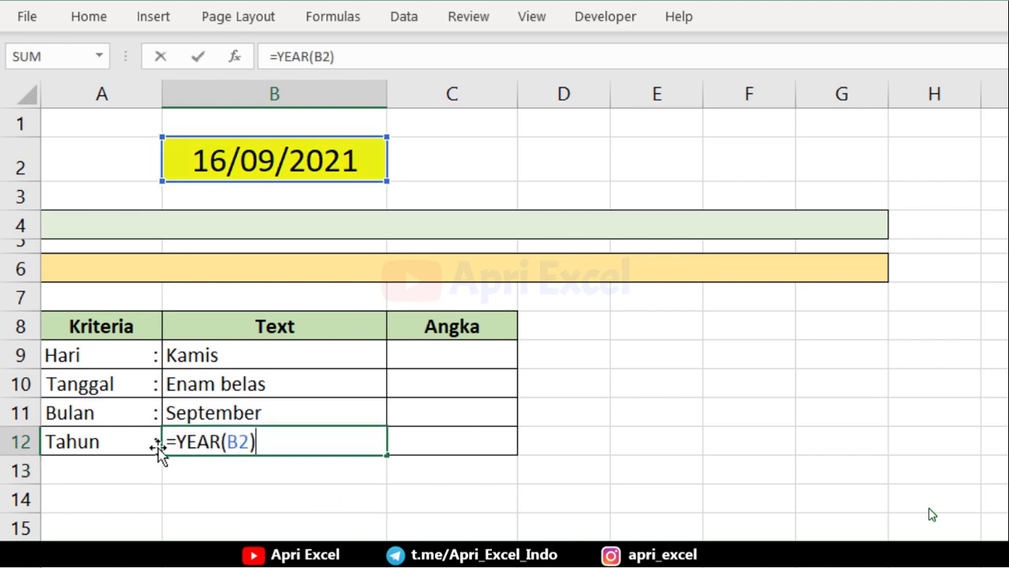
{"action": "left_click", "coordinate": [174, 442]}
{"action": "type", "text": "terbilang"}
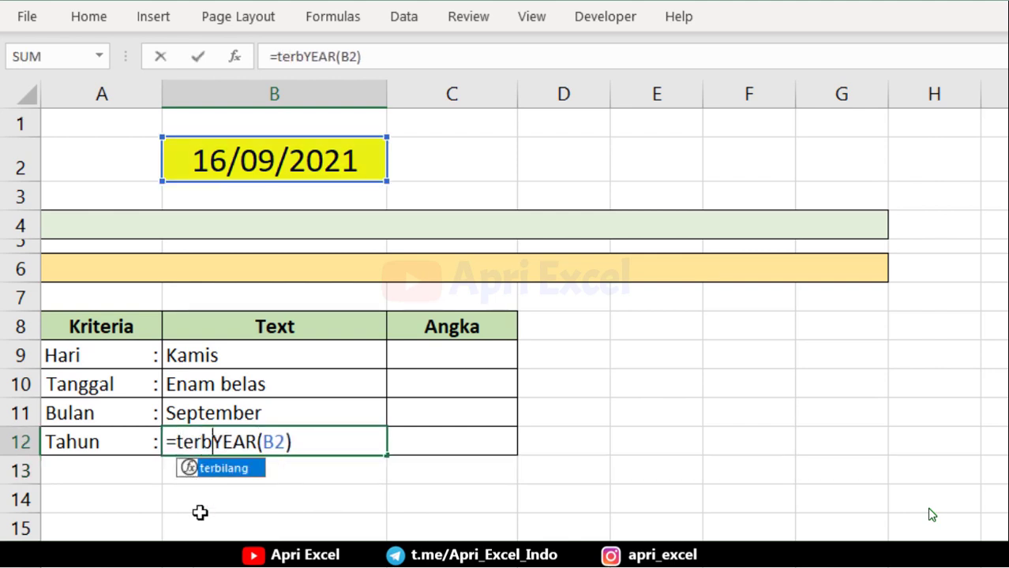
{"action": "type", "text": "("}
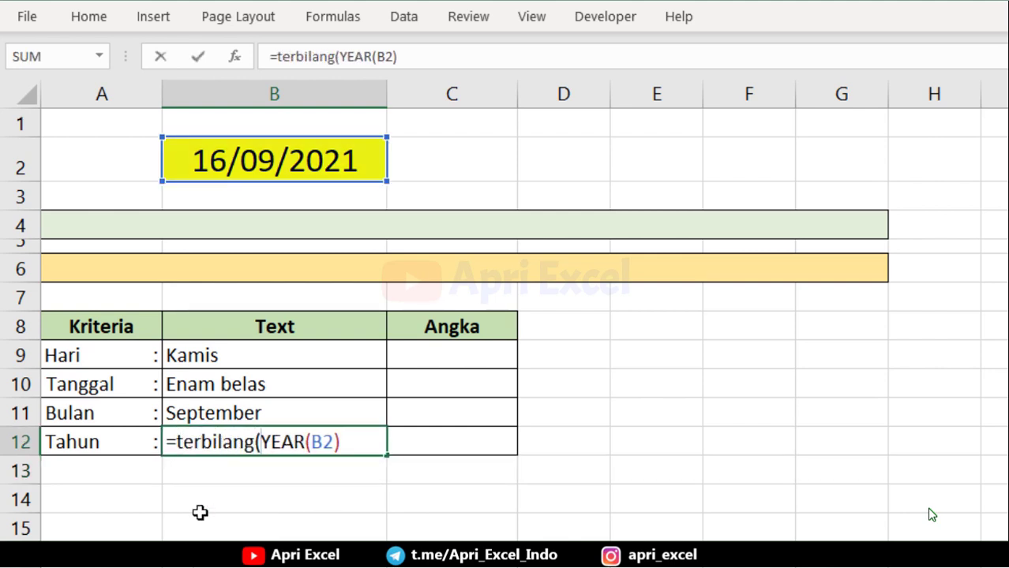
{"action": "type", "text": ")"}
{"action": "key", "text": "Return"}
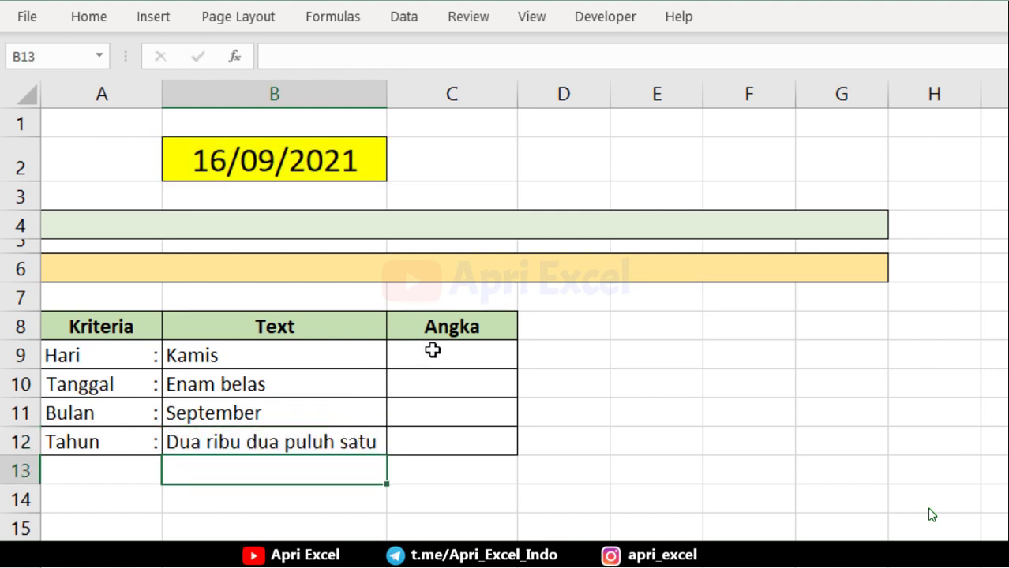
- Enter the formula =DAY(B2) in cell C10 of the Angka column for Tanggal
{"action": "left_click", "coordinate": [437, 392]}
{"action": "type", "text": "=day"}
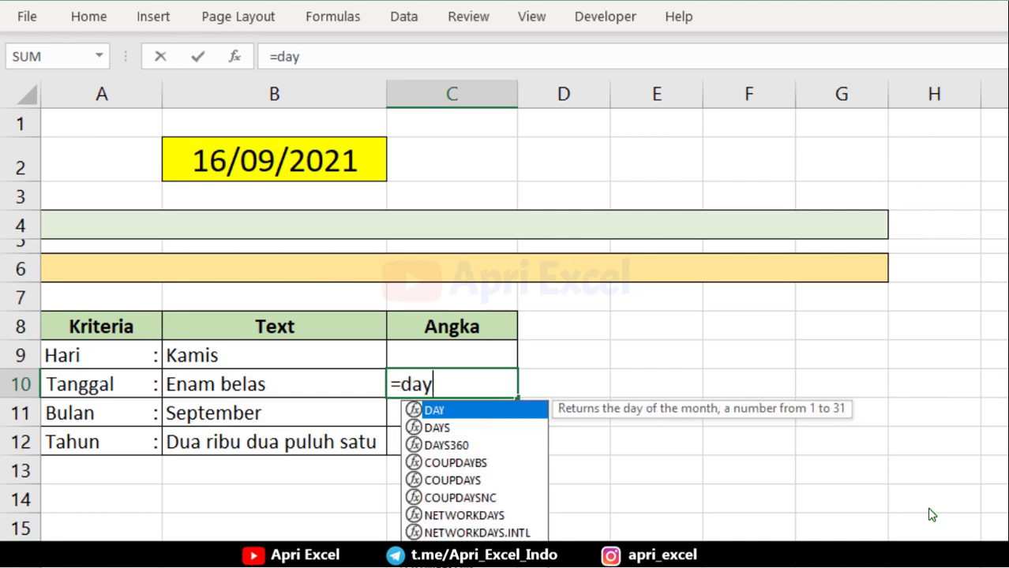
{"action": "type", "text": "("}
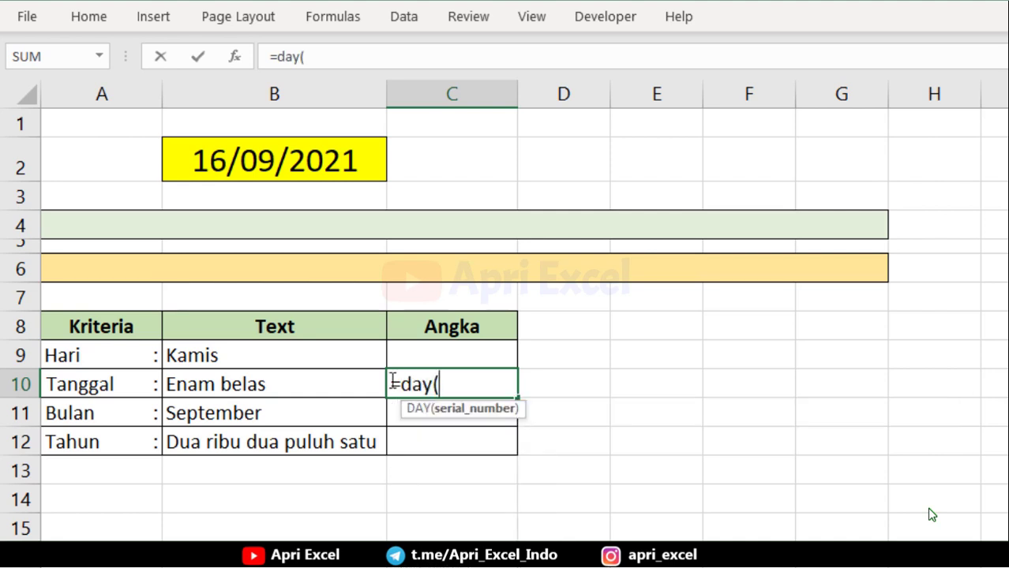
{"action": "left_click", "coordinate": [362, 165]}
{"action": "key", "text": "Return"}
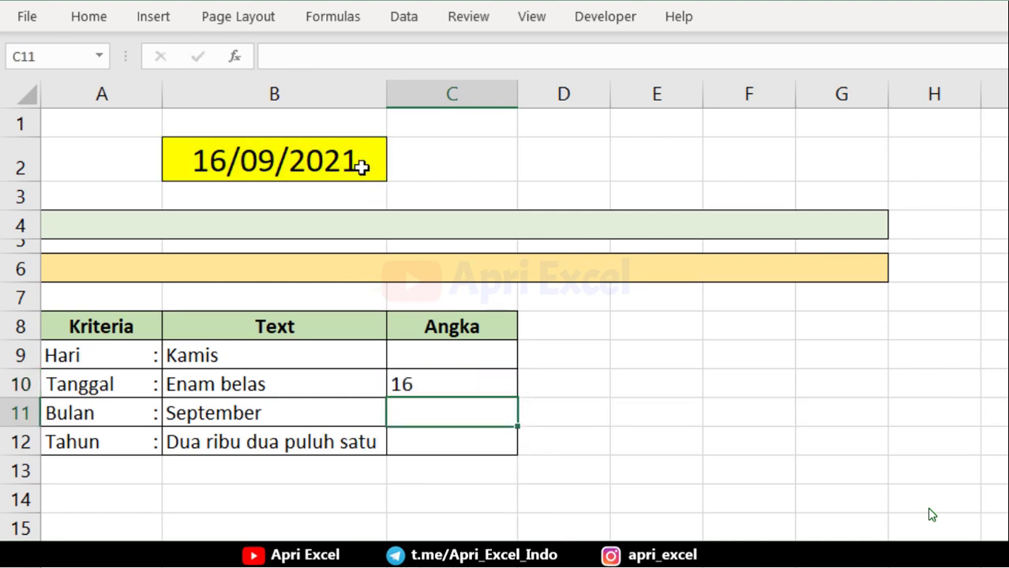
- Enter the formula =MONTH(B2) in cell C11 of the Angka column for Bulan
{"action": "type", "text": "=month"}
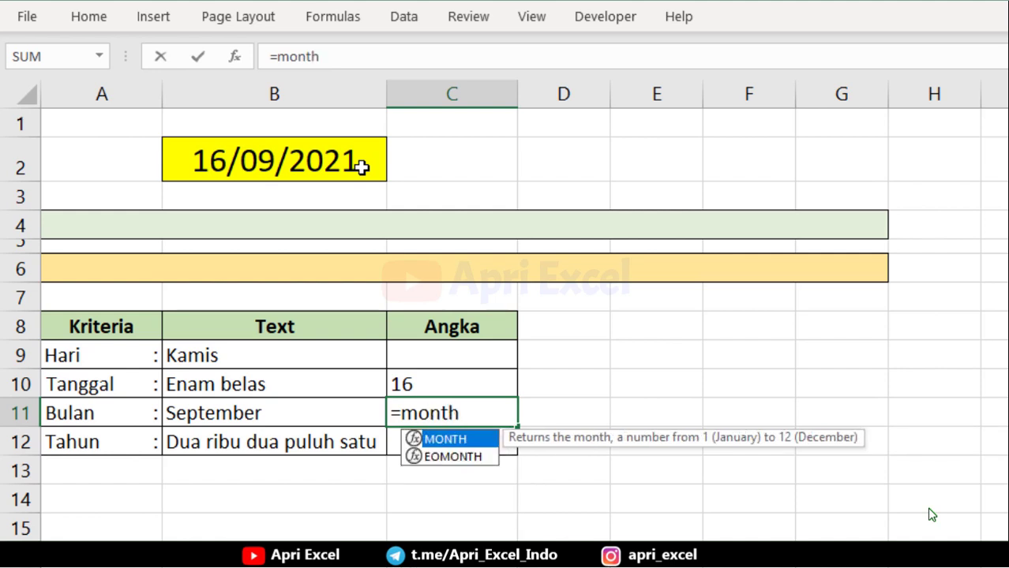
{"action": "type", "text": "("}
{"action": "left_click", "coordinate": [362, 166]}
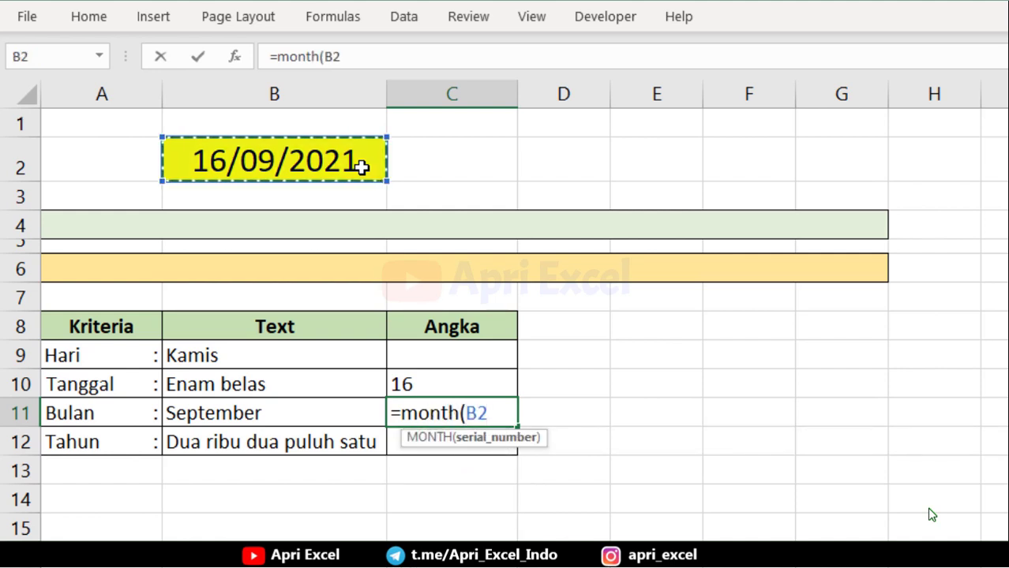
{"action": "type", "text": ")"}
{"action": "key", "text": "Return"}
- Enter the formula =YEAR(B2) in cell C12 of the Angka column for Tahun
{"action": "type", "text": "=year("}
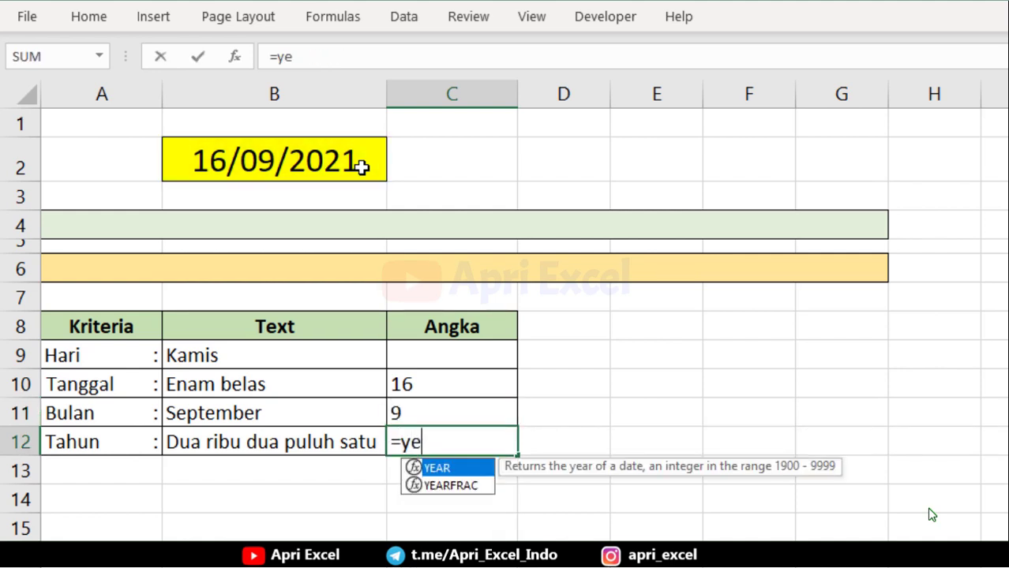
{"action": "left_click", "coordinate": [271, 161]}
{"action": "type", "text": ")"}
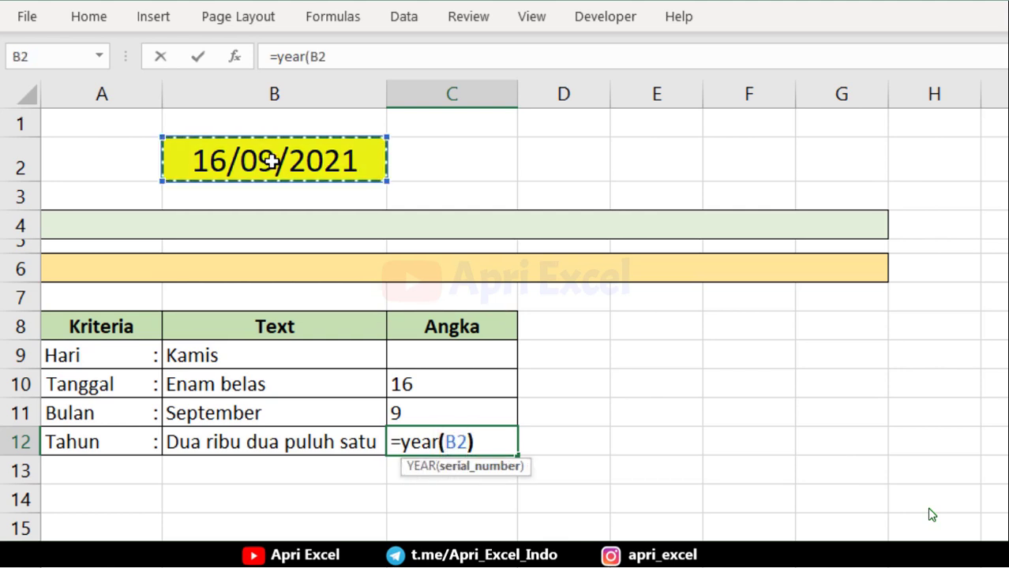
{"action": "key", "text": "Return"}
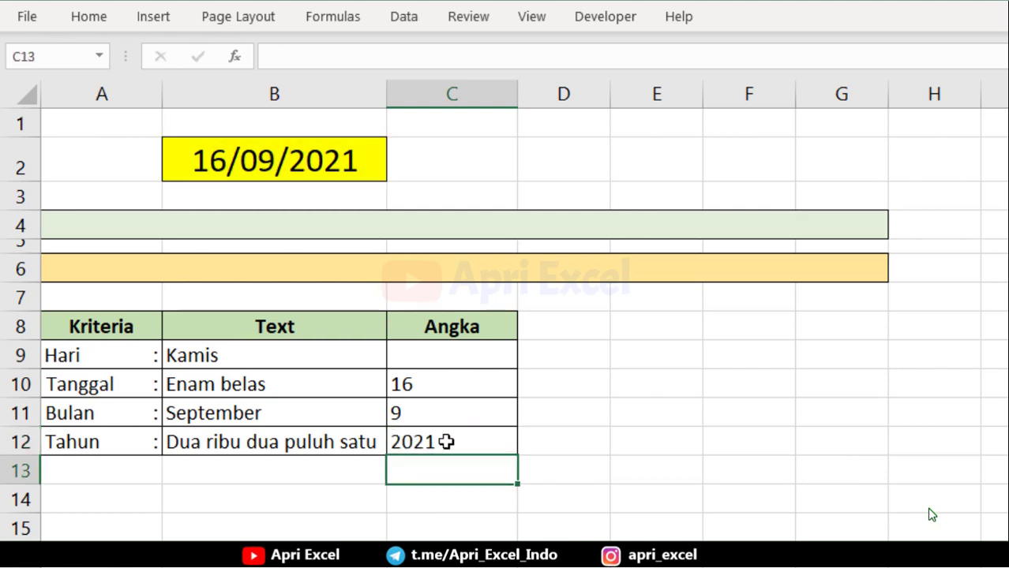
- Copy the full formula text from cell B9 without altering B9, and paste it into cell D10
{"action": "left_click", "coordinate": [584, 383]}
{"action": "left_click", "coordinate": [299, 357]}
{"action": "double_click", "coordinate": [286, 354]}
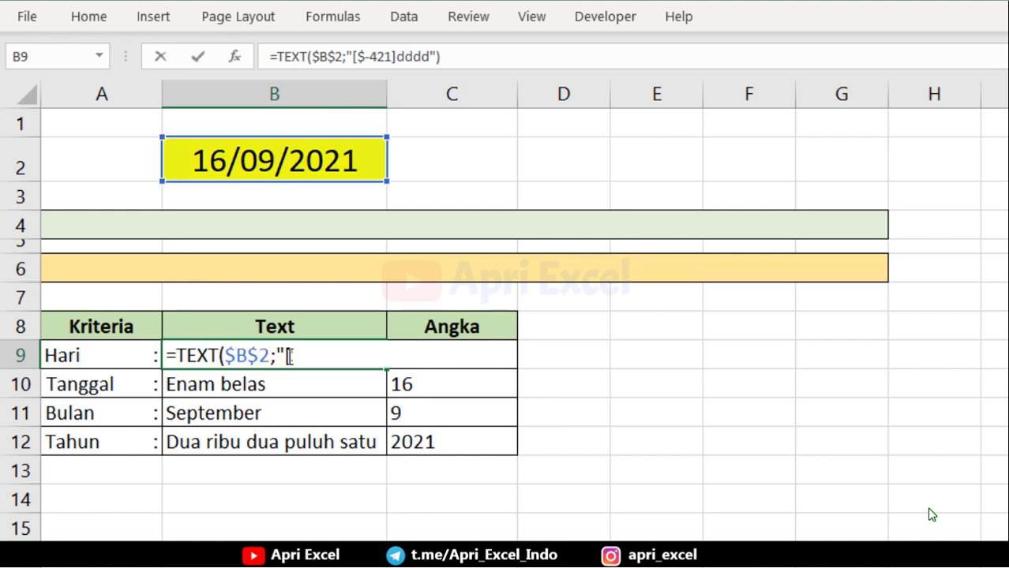
{"action": "left_click_drag", "start_coordinate": [419, 360], "coordinate": [169, 356]}
{"action": "key", "text": "ctrl+c"}
{"action": "left_click", "coordinate": [169, 355]}
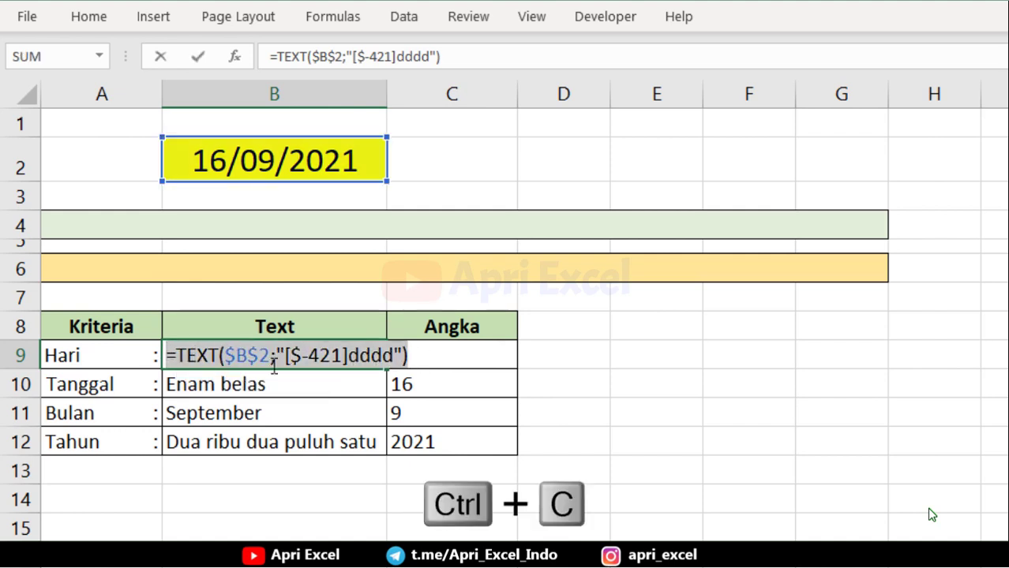
{"action": "key", "text": "Escape"}
{"action": "left_click", "coordinate": [552, 385]}
{"action": "key", "text": "ctrl+v"}
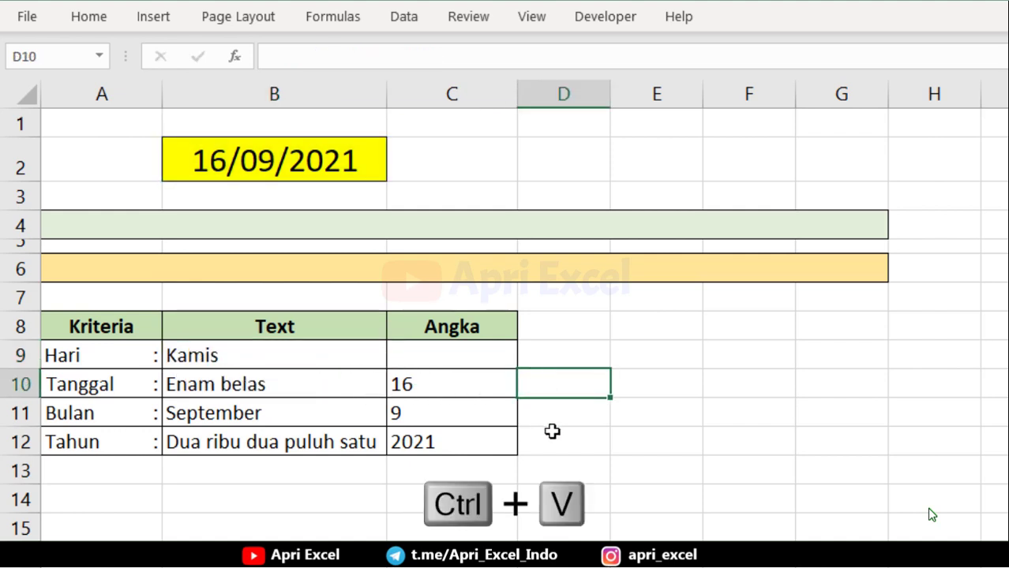
- Shorten the format code in D10 to dd so the formula reads =TEXT($B$2;"[$-421]dd")
{"action": "double_click", "coordinate": [564, 384]}
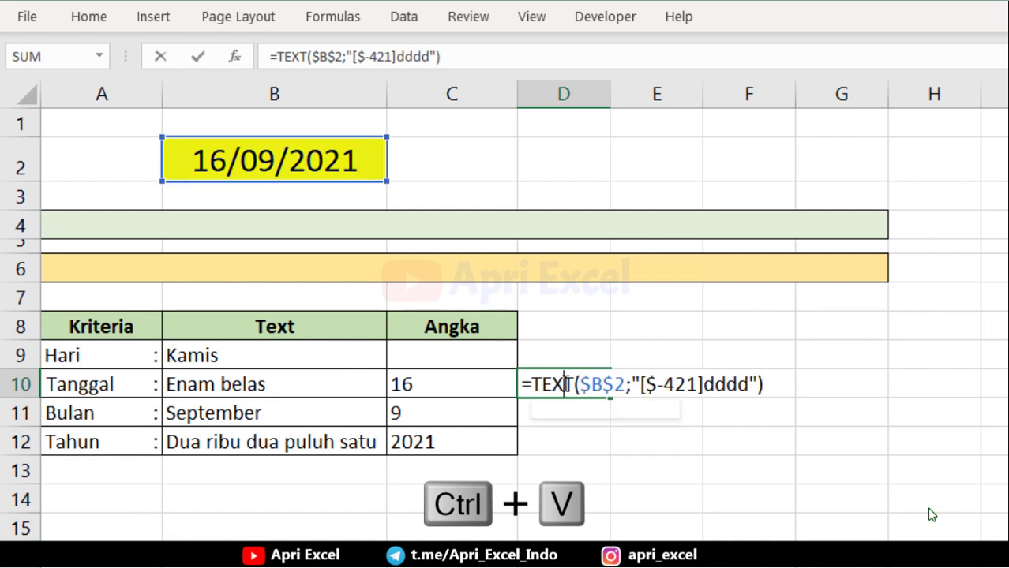
{"action": "left_click", "coordinate": [727, 384]}
{"action": "key", "text": "BackSpace"}
{"action": "key", "text": "BackSpace"}
{"action": "key", "text": "Return"}
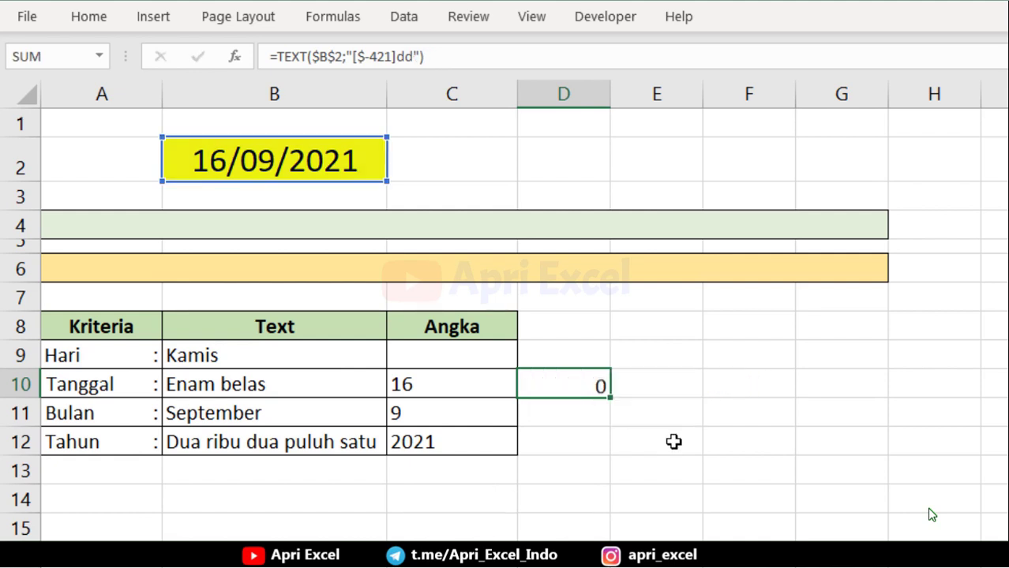
- Fill the D10 formula down to D12 and change the format code in D11 to mm
{"action": "left_click", "coordinate": [558, 388]}
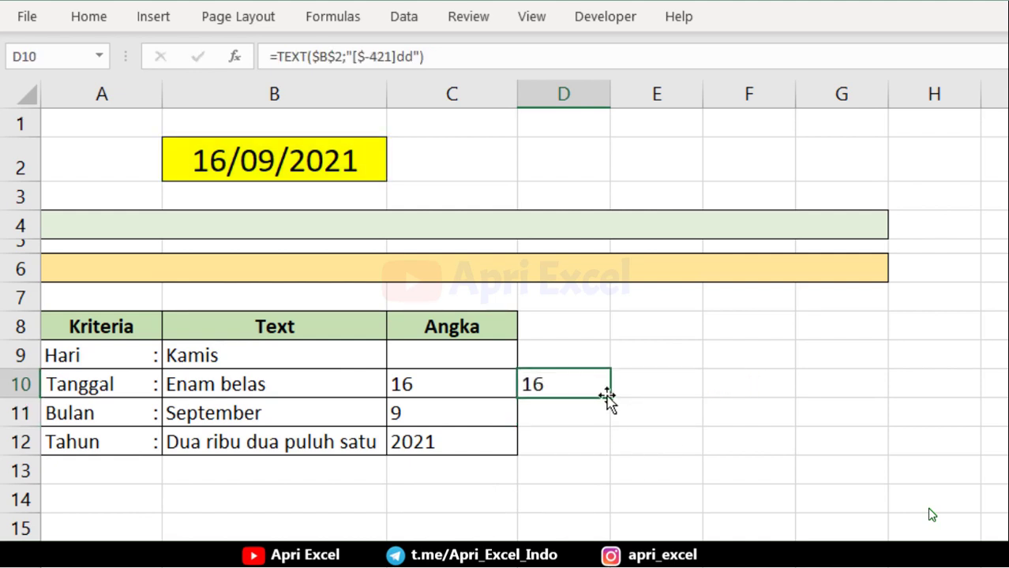
{"action": "left_click_drag", "start_coordinate": [607, 400], "coordinate": [606, 445]}
{"action": "left_click", "coordinate": [545, 415]}
{"action": "double_click", "coordinate": [544, 415]}
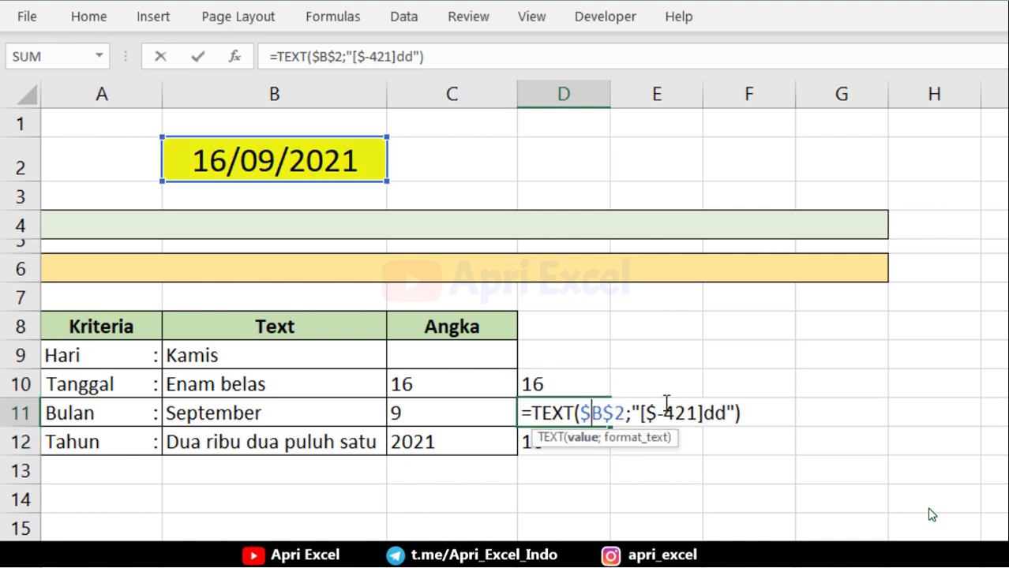
{"action": "double_click", "coordinate": [717, 414]}
{"action": "type", "text": "mm"}
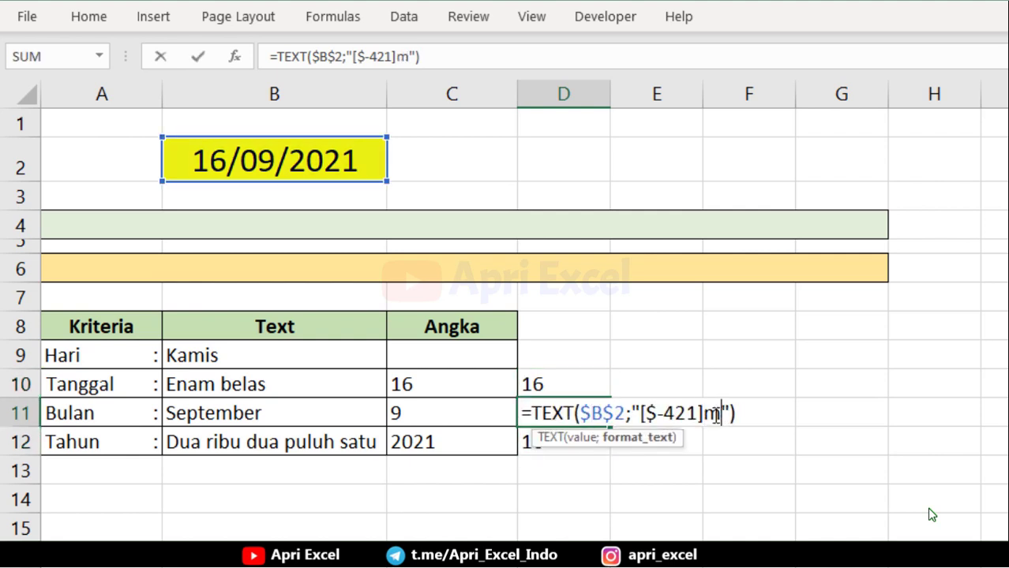
{"action": "key", "text": "Return"}
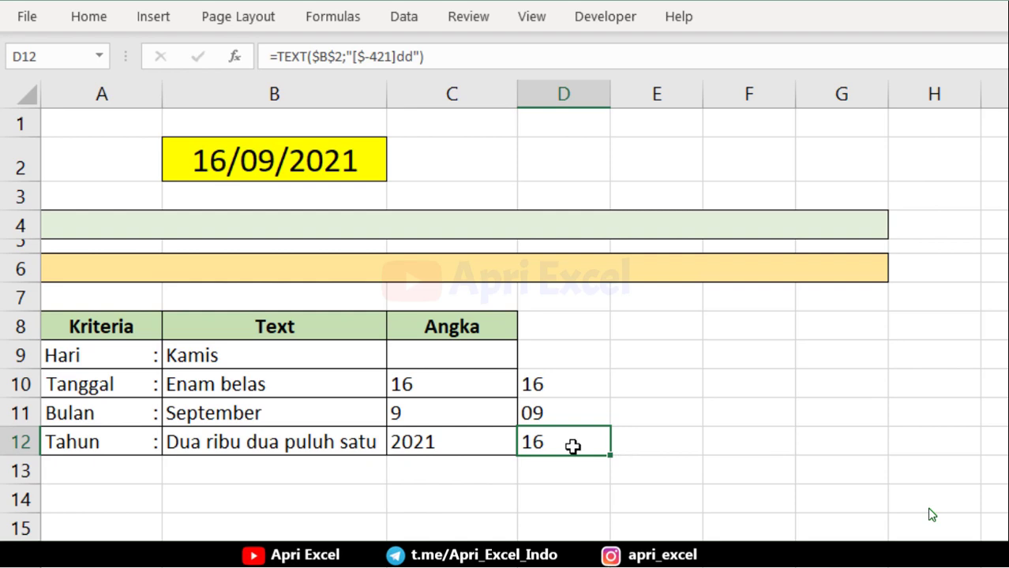
- Change the format code in D12 to yy so it returns the two-digit year
{"action": "double_click", "coordinate": [574, 445]}
{"action": "double_click", "coordinate": [713, 443]}
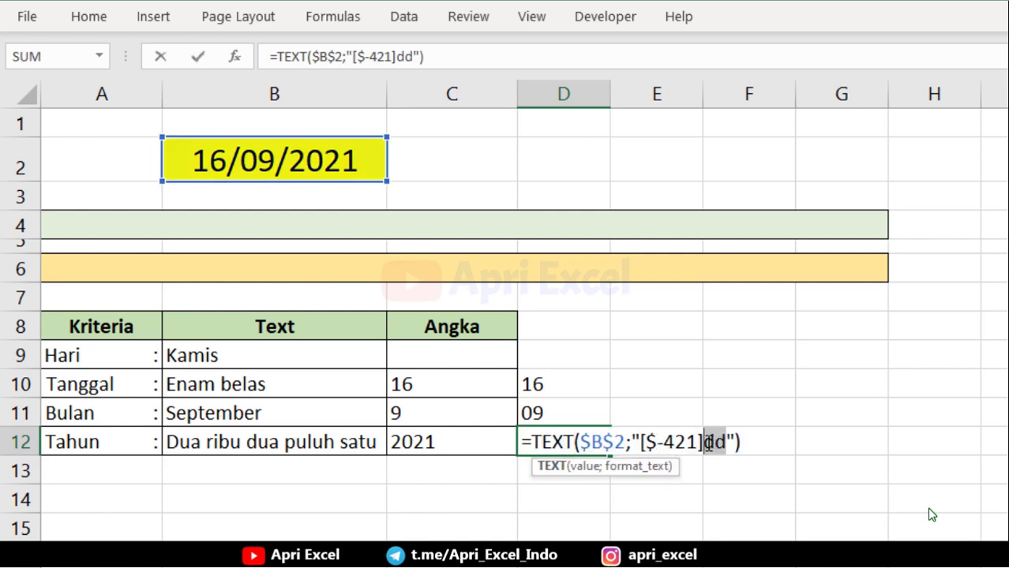
{"action": "type", "text": "yy"}
{"action": "key", "text": "Return"}
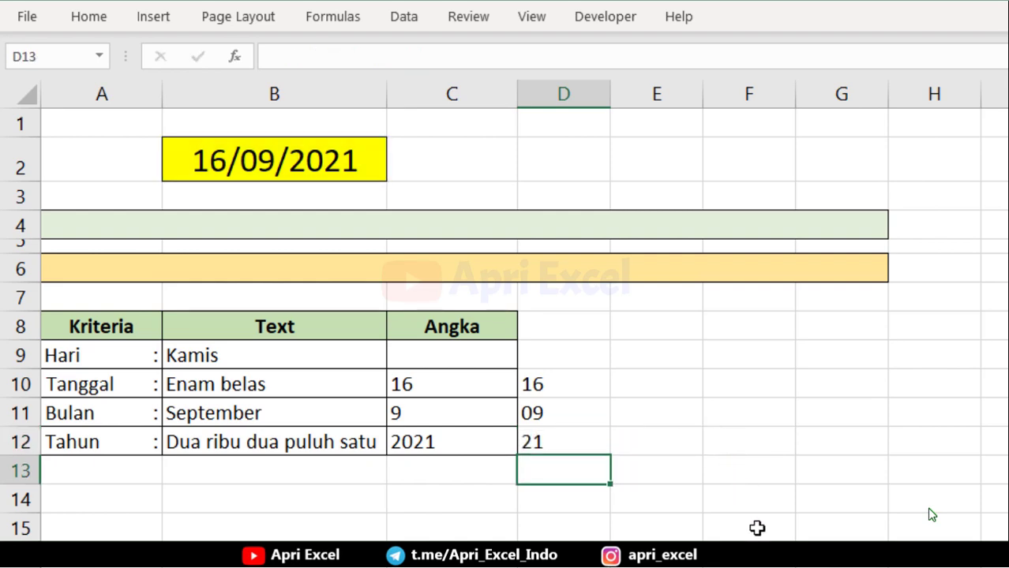
{"action": "left_click", "coordinate": [756, 529]}
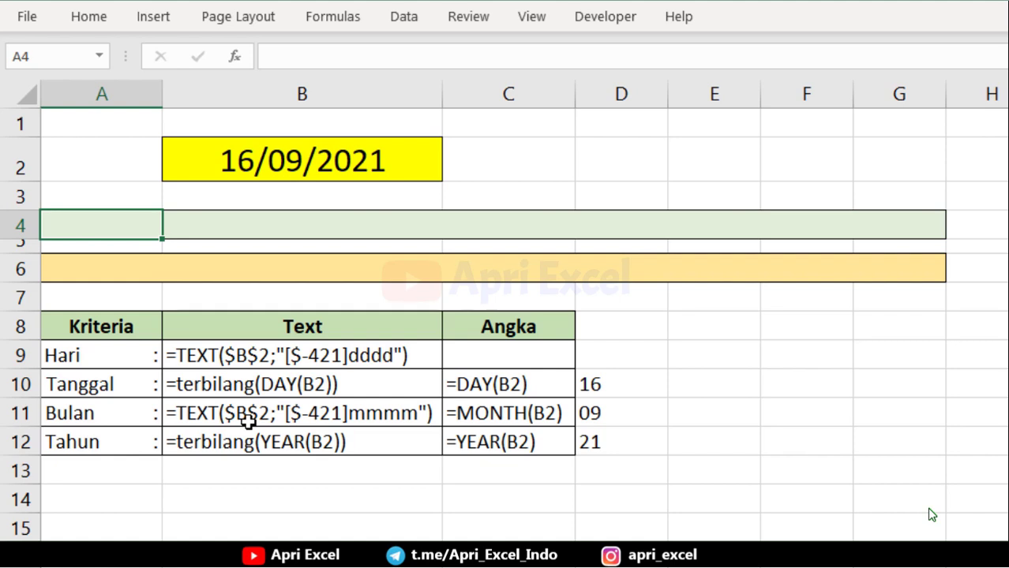
- Begin the sentence formula in A4 with ="Pada hari ini : "&text(B2;"[$-421]dddd ") for the Indonesian day name
{"action": "type", "text": "=\"Pada hari ini "}
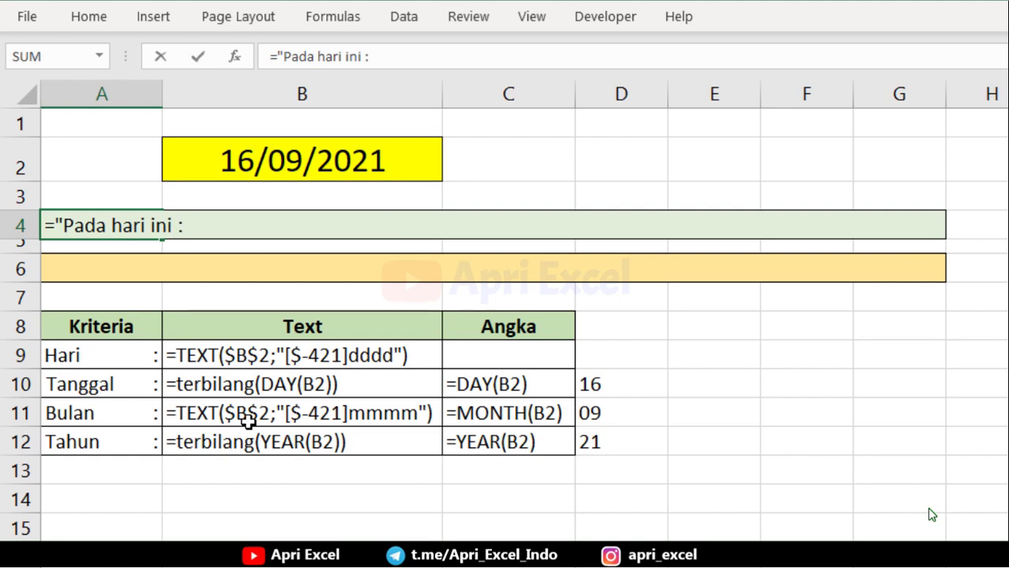
{"action": "type", "text": ": \"&"}
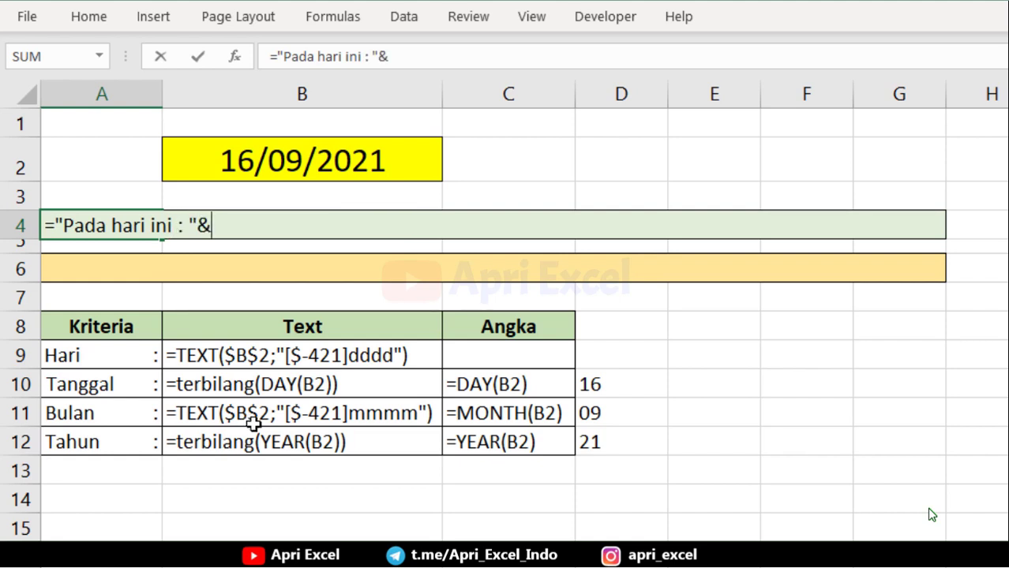
{"action": "type", "text": "text("}
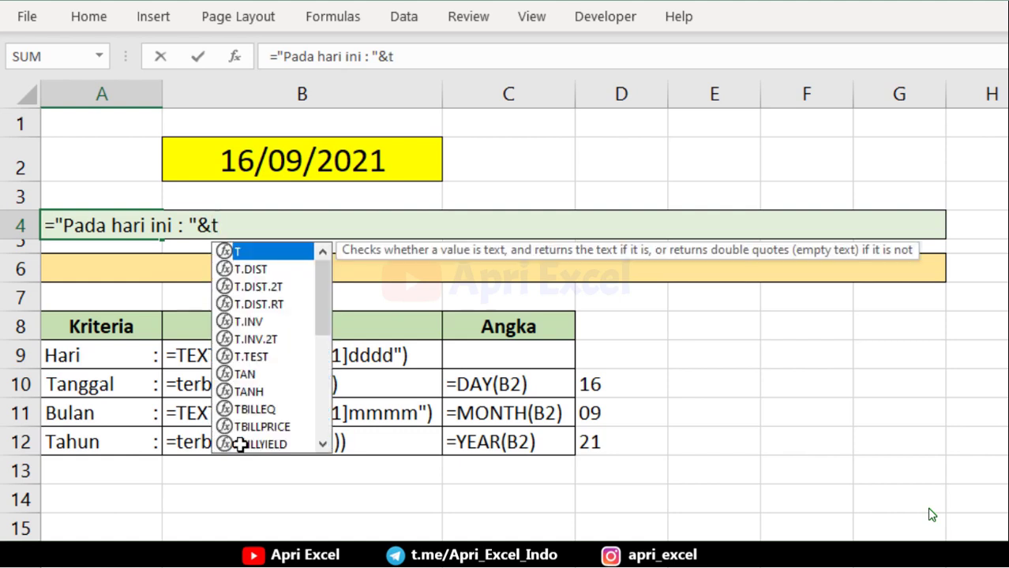
{"action": "left_click", "coordinate": [283, 164]}
{"action": "type", "text": ";"}
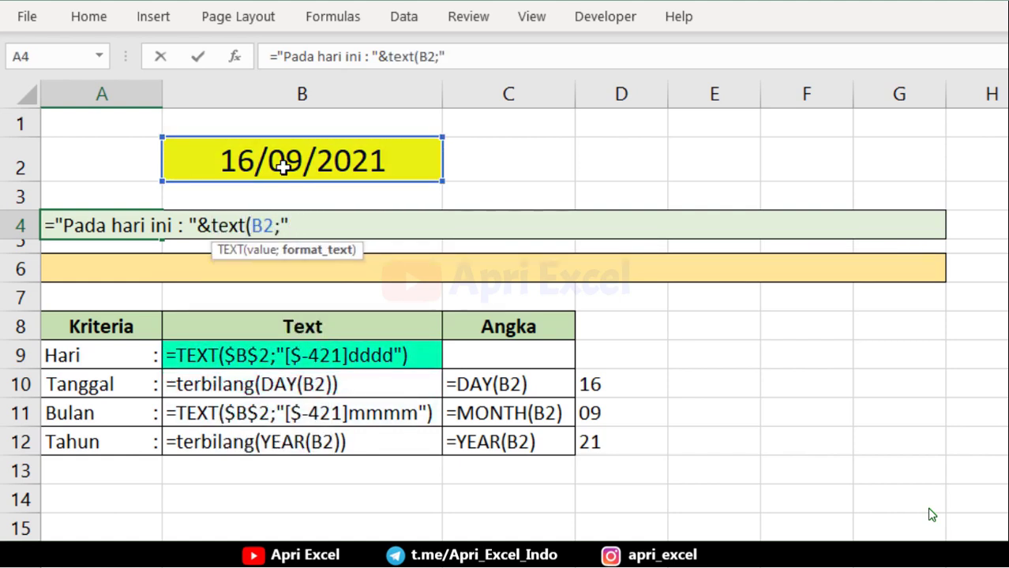
{"action": "type", "text": "\"[$-421"}
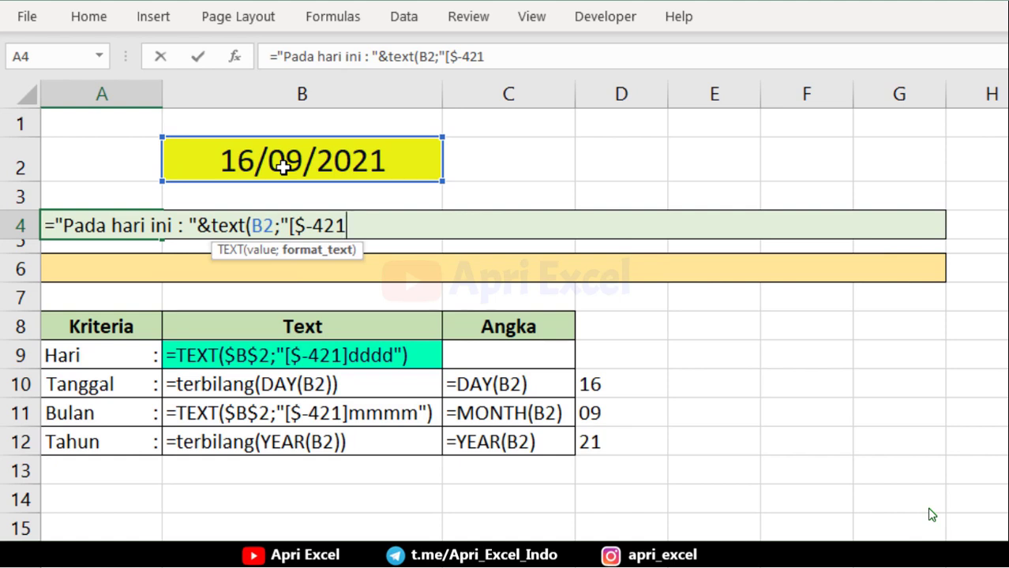
{"action": "type", "text": "]dddd \")"}
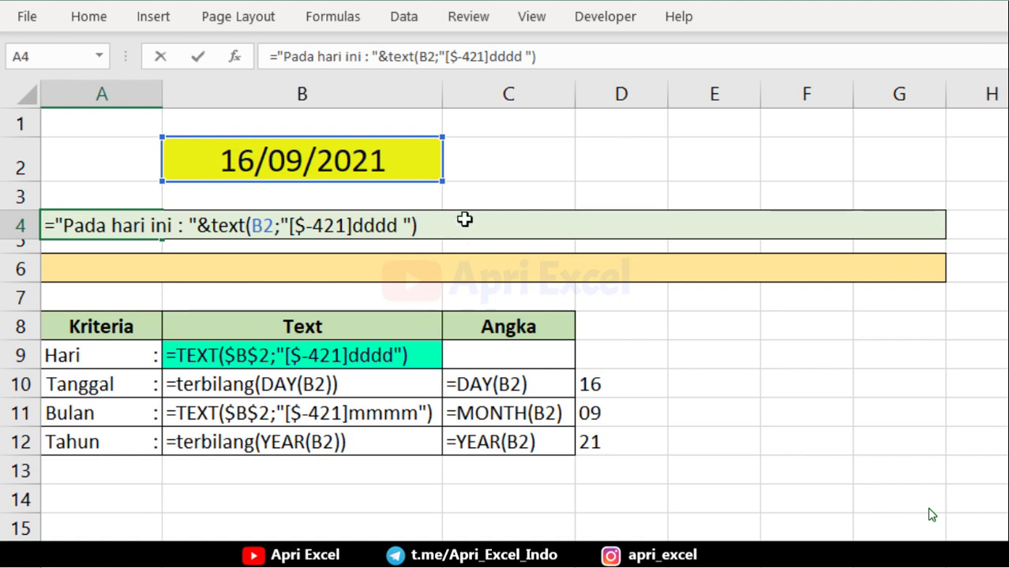
- Extend the A4 formula with &"Tanggal "&terbilang(day(B2))& to spell out the day number
{"action": "type", "text": "&\"Tangga"}
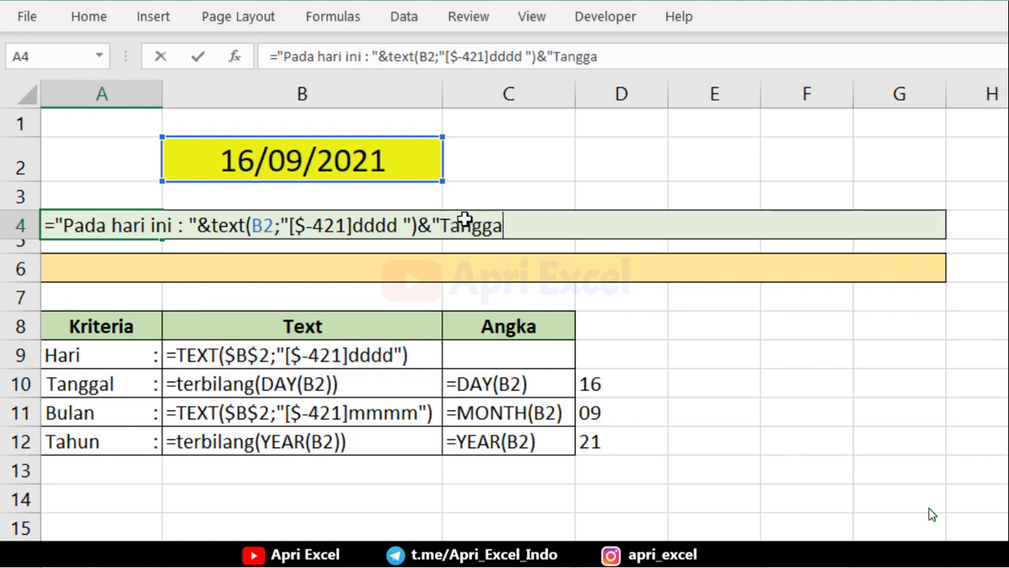
{"action": "type", "text": "l \""}
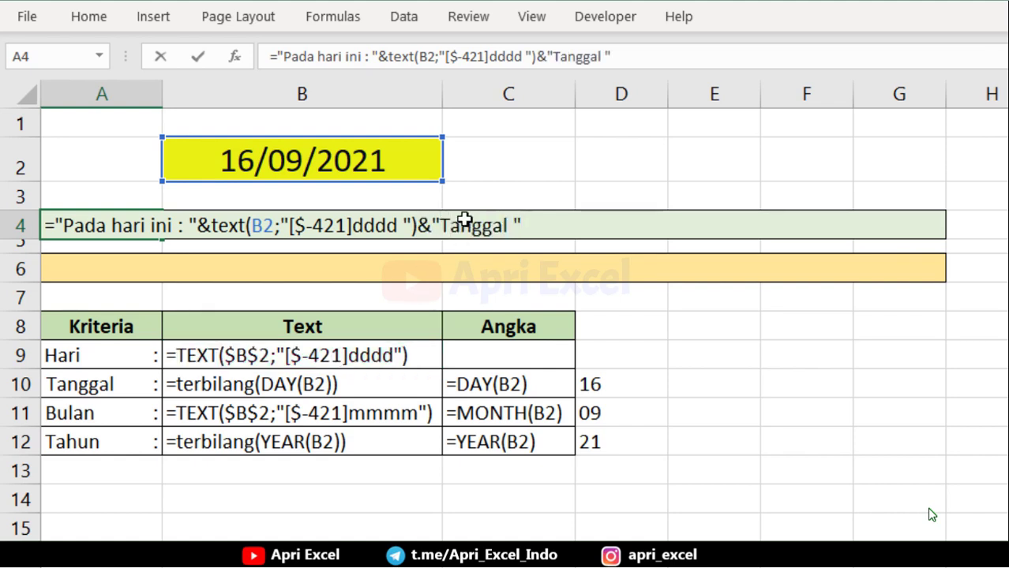
{"action": "type", "text": "&"}
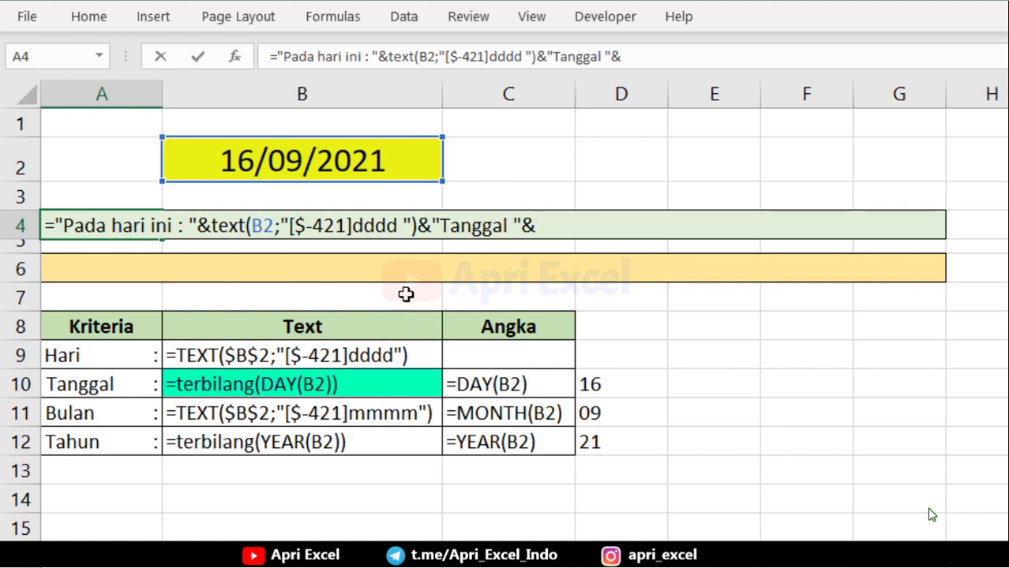
{"action": "type", "text": "terbilang(day("}
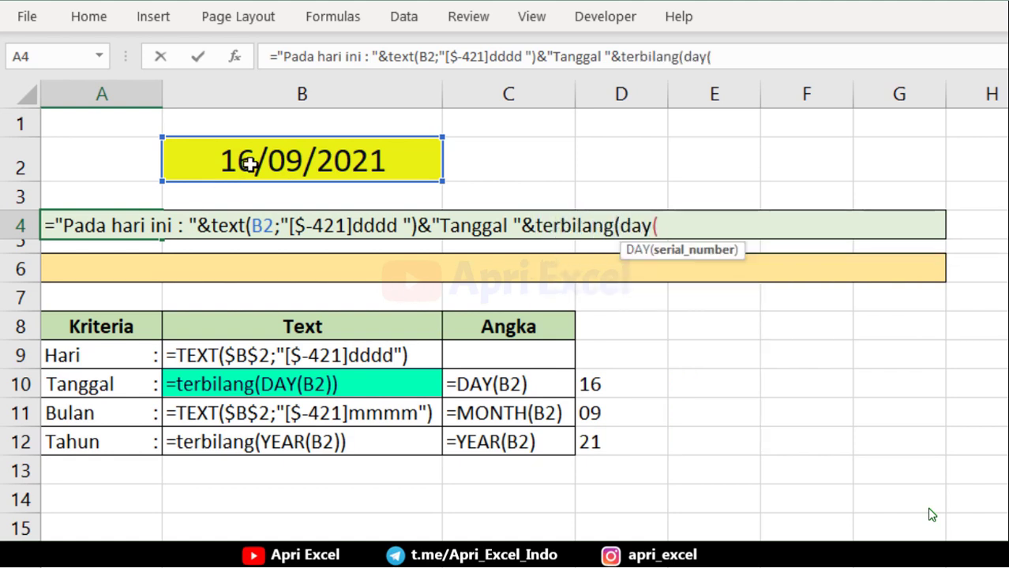
{"action": "left_click", "coordinate": [246, 163]}
{"action": "type", "text": "))&"}
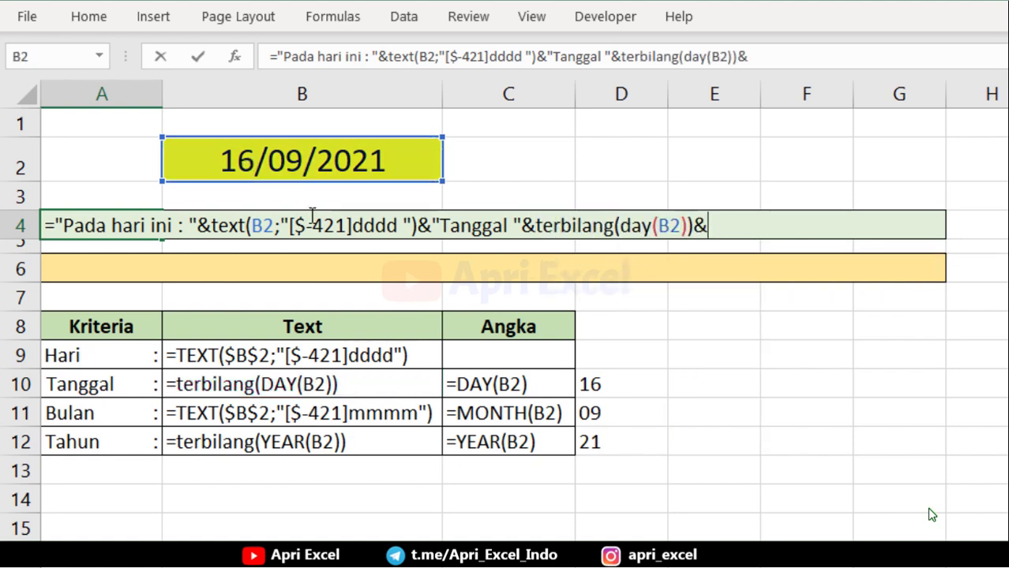
- Append " Bulan "&text(B2;"[$-421]mmmm ") to the A4 formula for the Indonesian month name
{"action": "type", "text": "\" Bulan "}
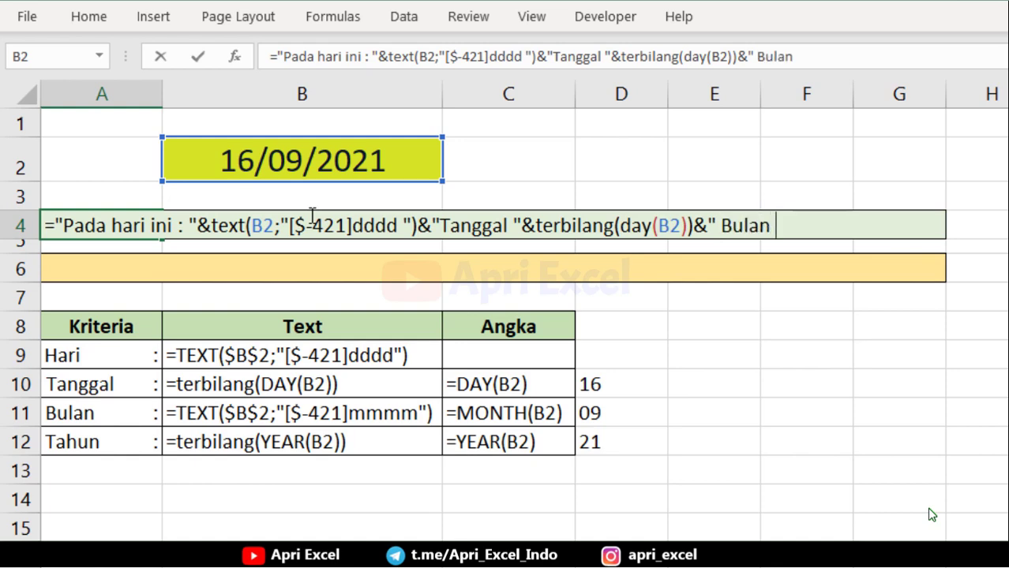
{"action": "type", "text": "\"&"}
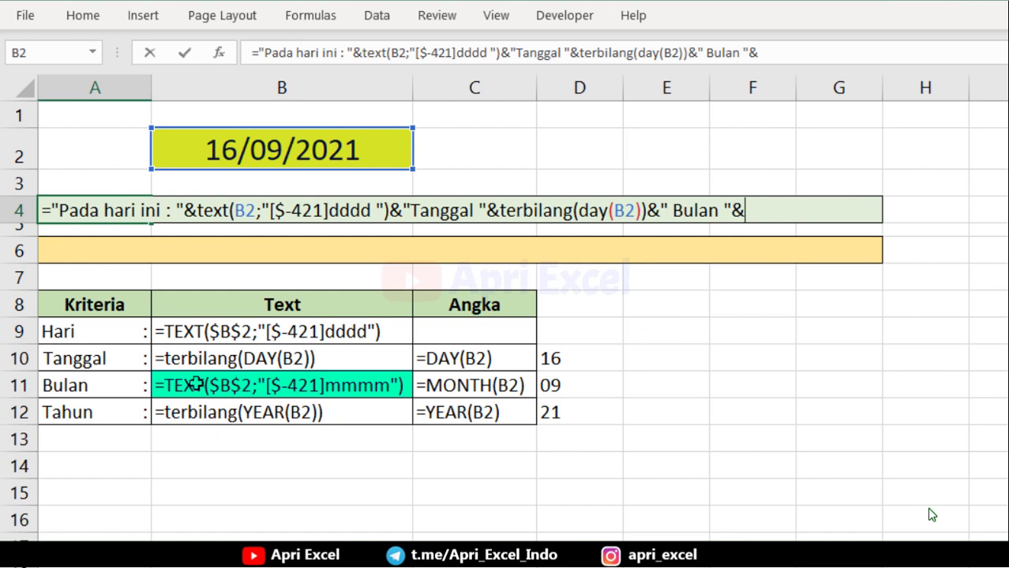
{"action": "type", "text": "text(B2;"}
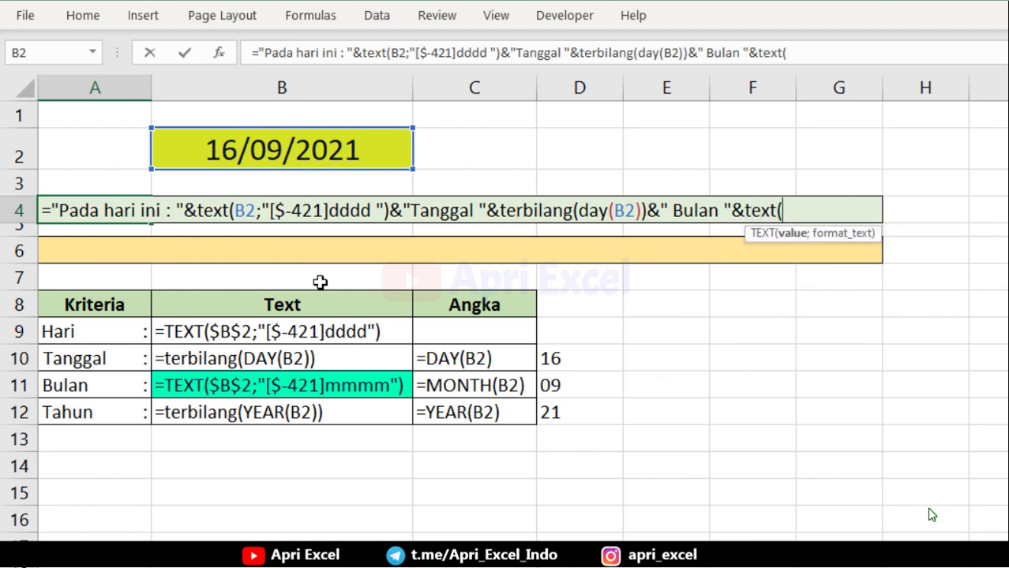
{"action": "type", "text": "\"[$-421]mmmm \")"}
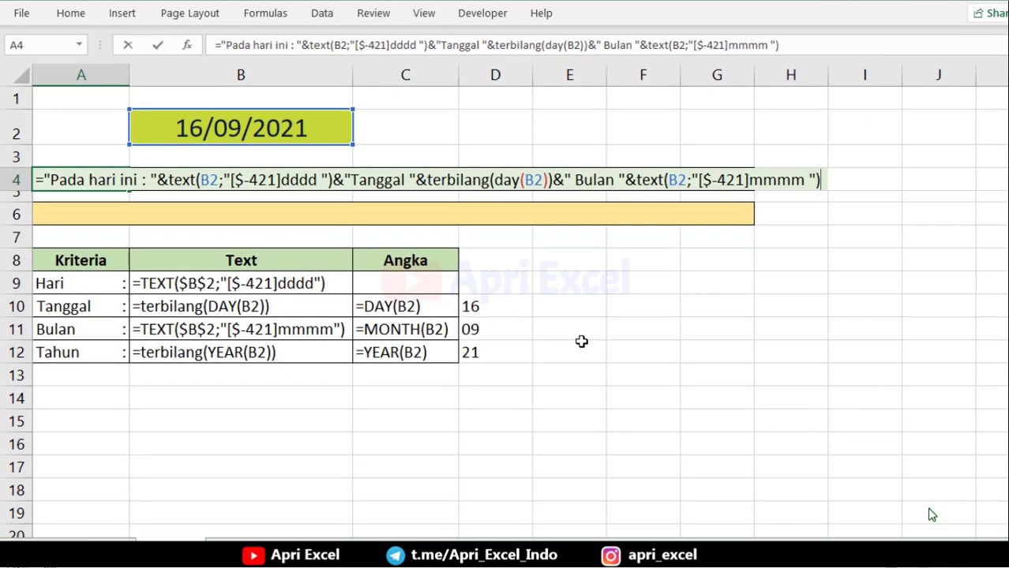
- Complete the A4 formula with &"Tahun "&terbilang(year(B2)) and enter it
{"action": "type", "text": "&\"Tahun"}
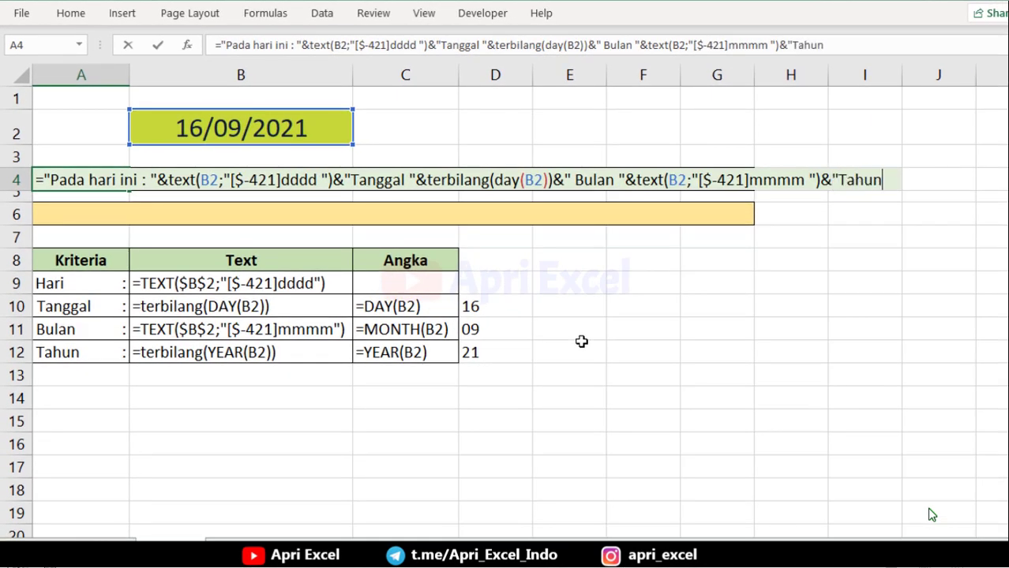
{"action": "type", "text": " \""}
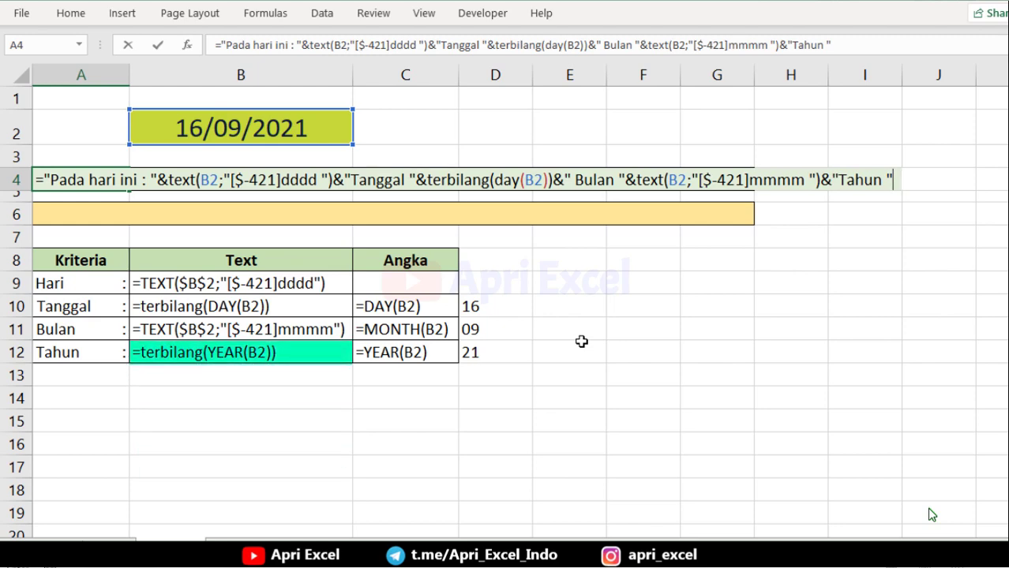
{"action": "type", "text": "&"}
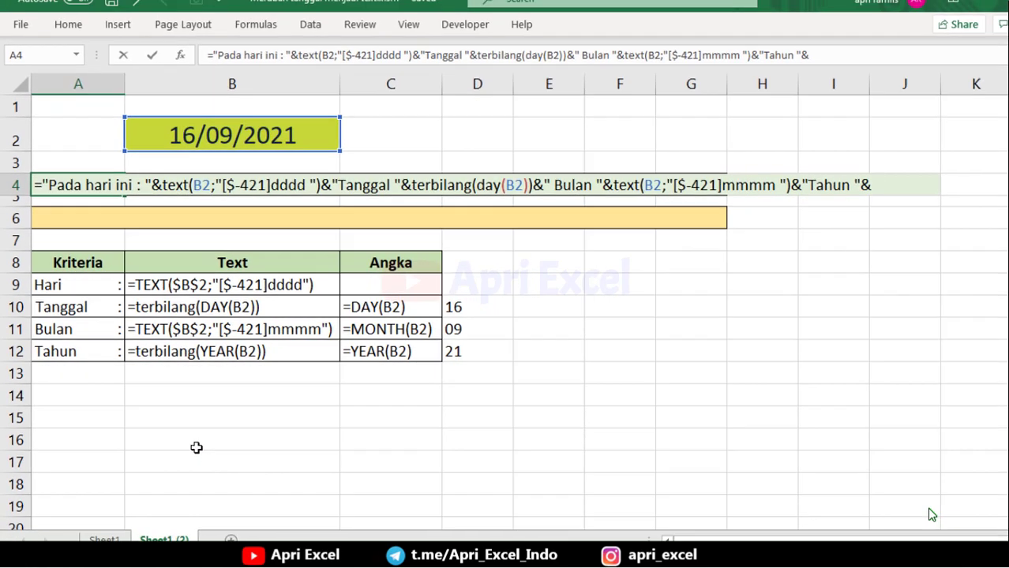
{"action": "type", "text": "terbilang(year("}
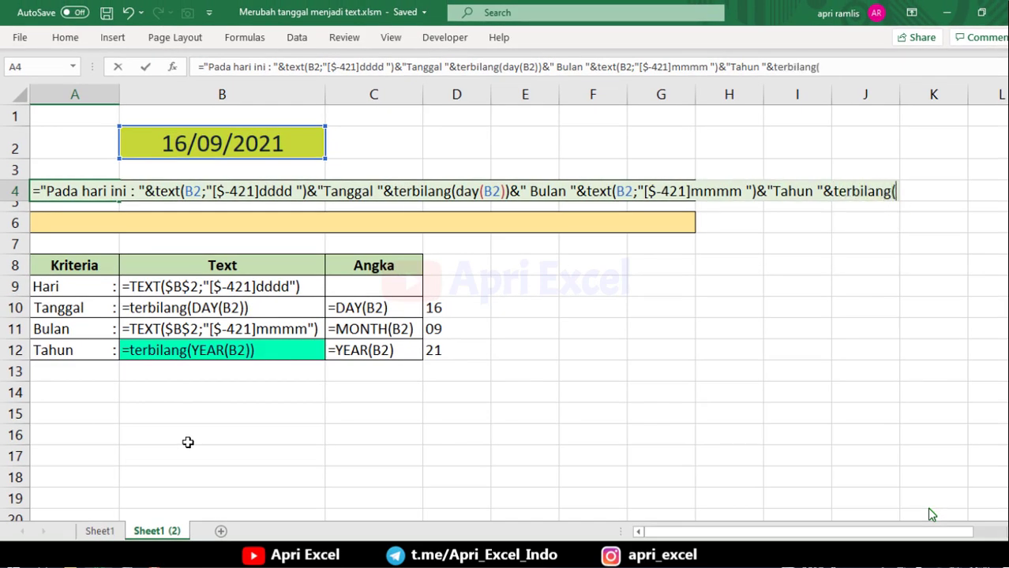
{"action": "left_click", "coordinate": [298, 142]}
{"action": "type", "text": "))"}
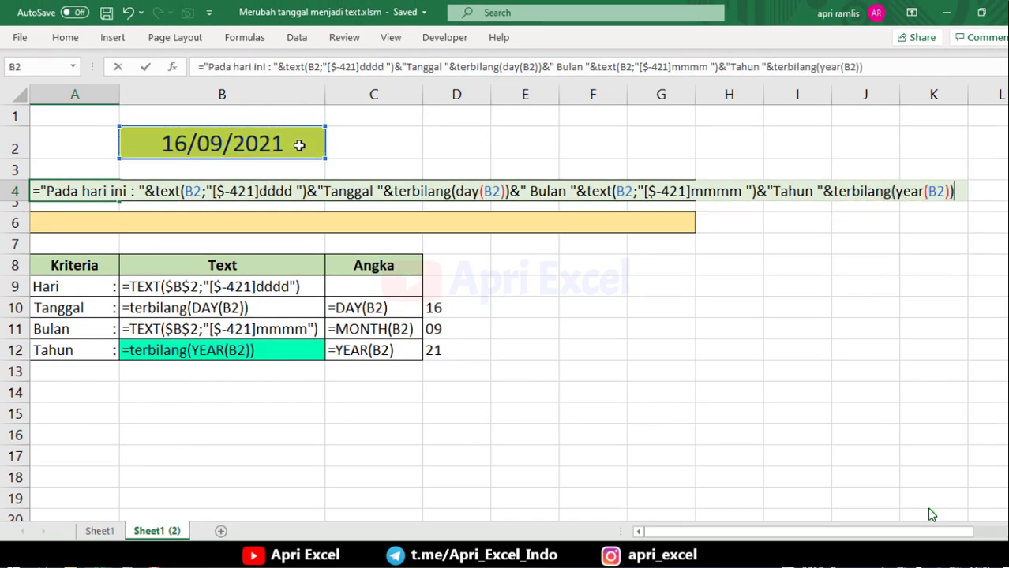
{"action": "key", "text": "Return"}
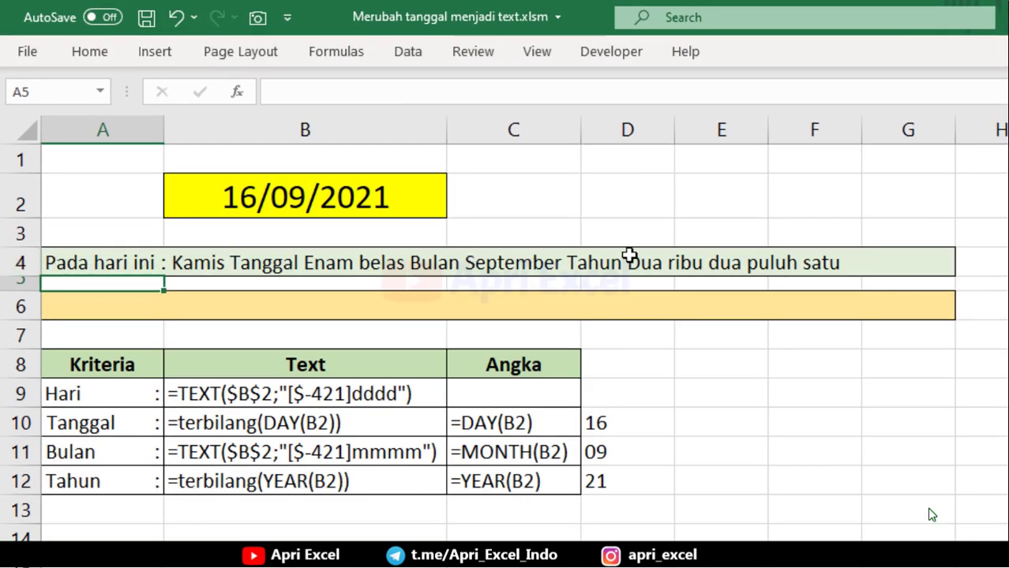
- Replace the date in B2 with the formula =today()
{"action": "double_click", "coordinate": [357, 204]}
{"action": "left_click_drag", "start_coordinate": [254, 197], "coordinate": [223, 197]}
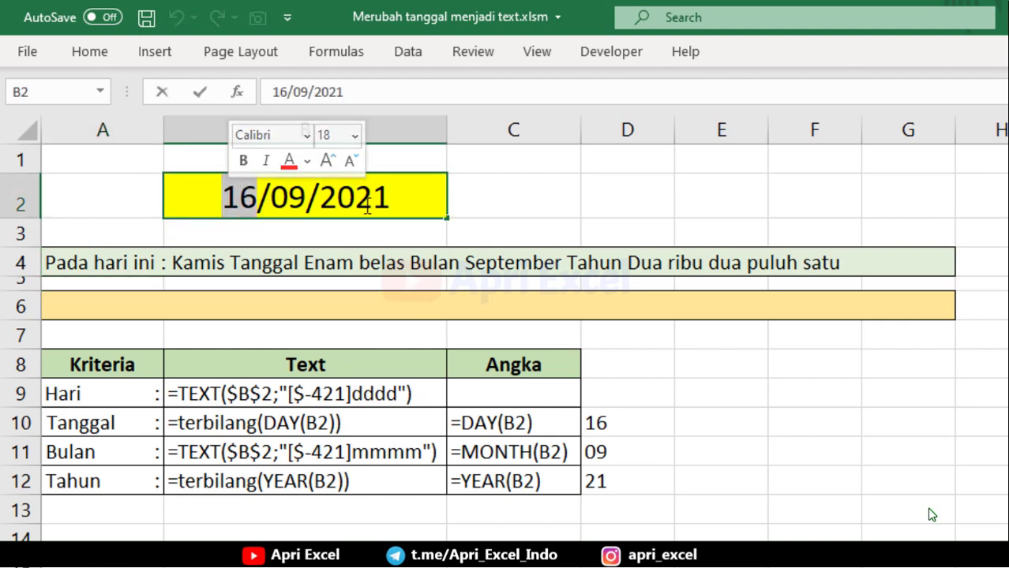
{"action": "left_click_drag", "start_coordinate": [393, 199], "coordinate": [163, 204]}
{"action": "type", "text": "=t"}
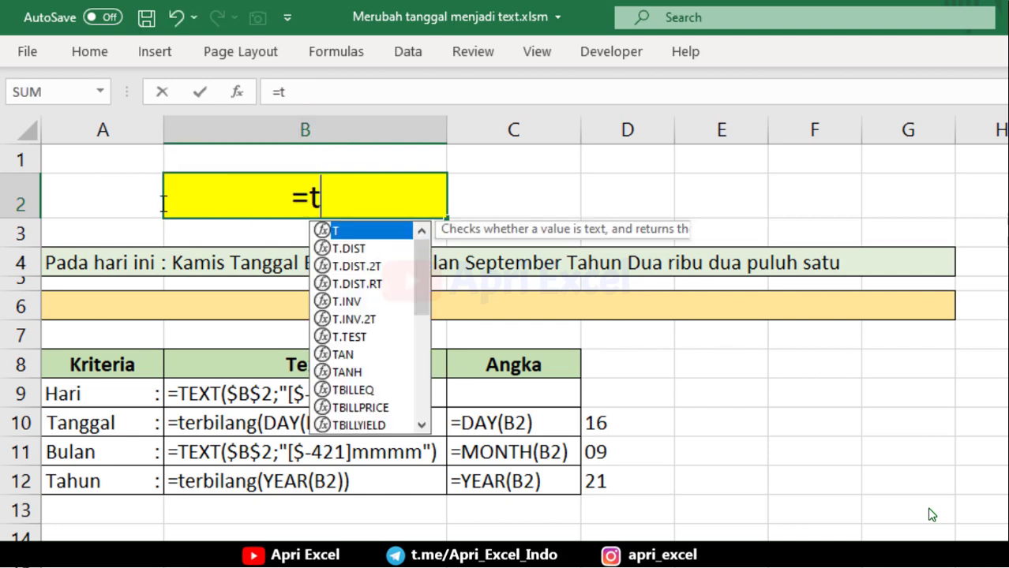
{"action": "type", "text": "oday()"}
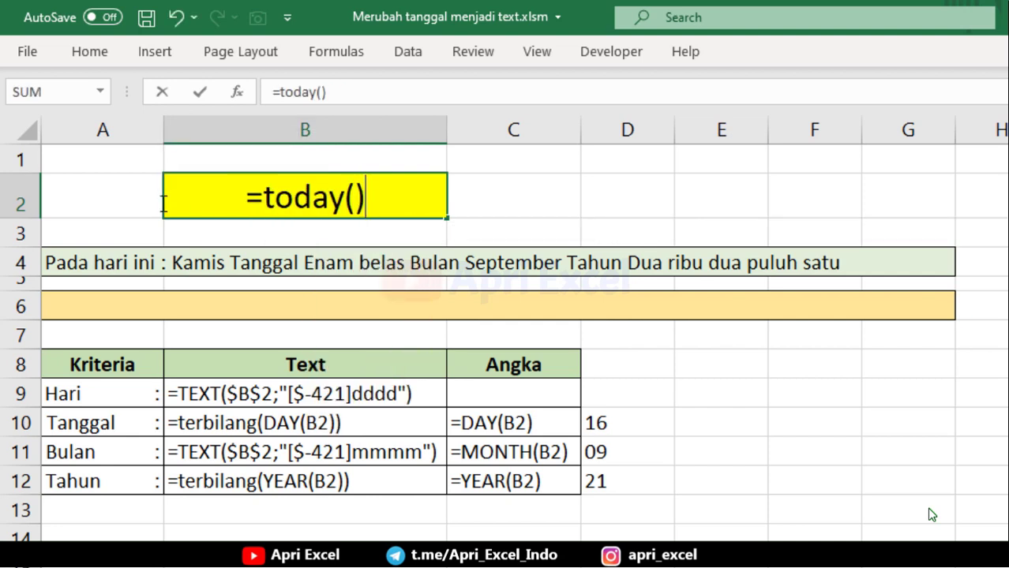
{"action": "key", "text": "Return"}
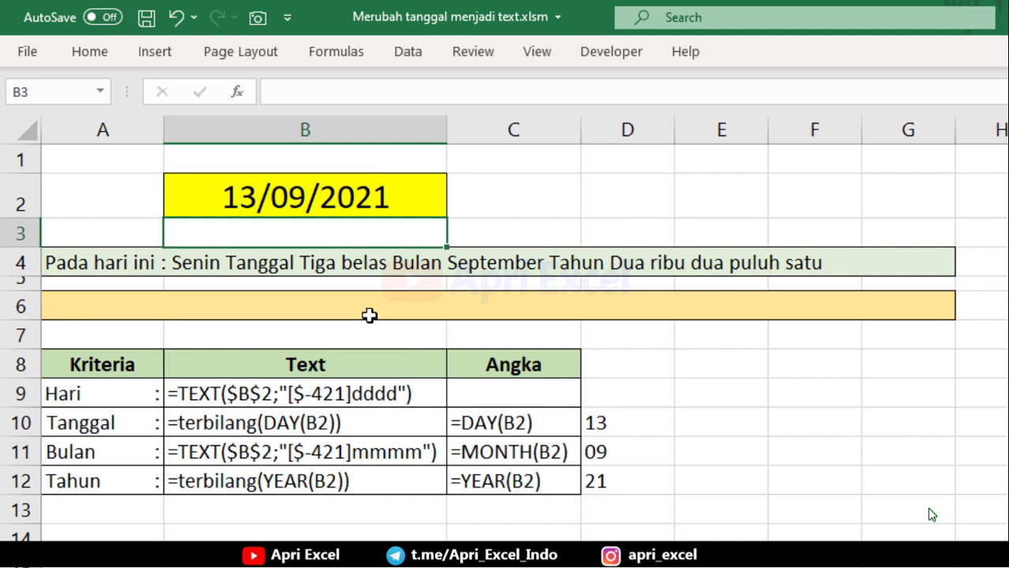
- Set the date in B2 to 21/2/2025
{"action": "left_click", "coordinate": [272, 194]}
{"action": "type", "text": "21/02/202"}
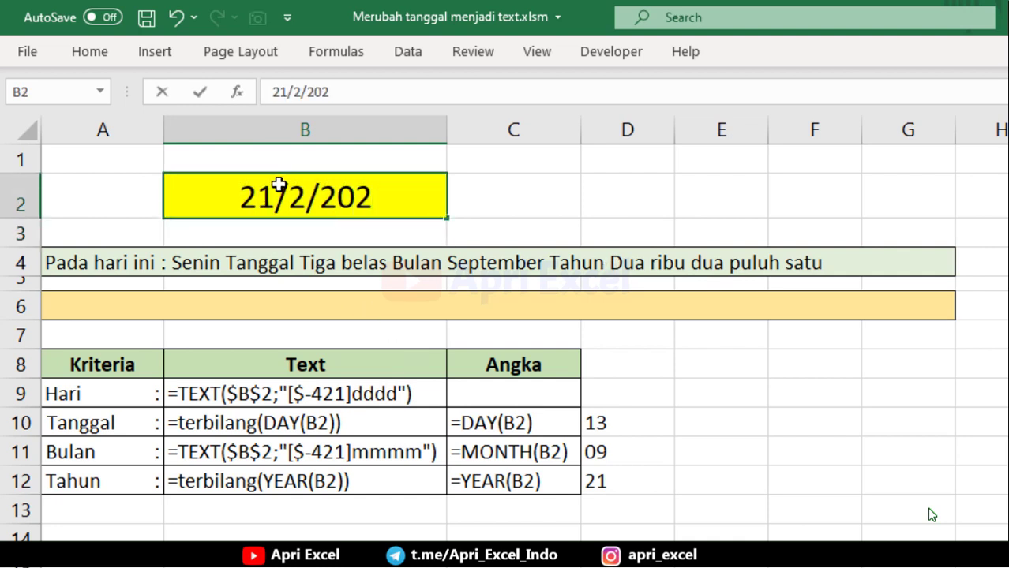
{"action": "type", "text": "5"}
{"action": "key", "text": "Return"}
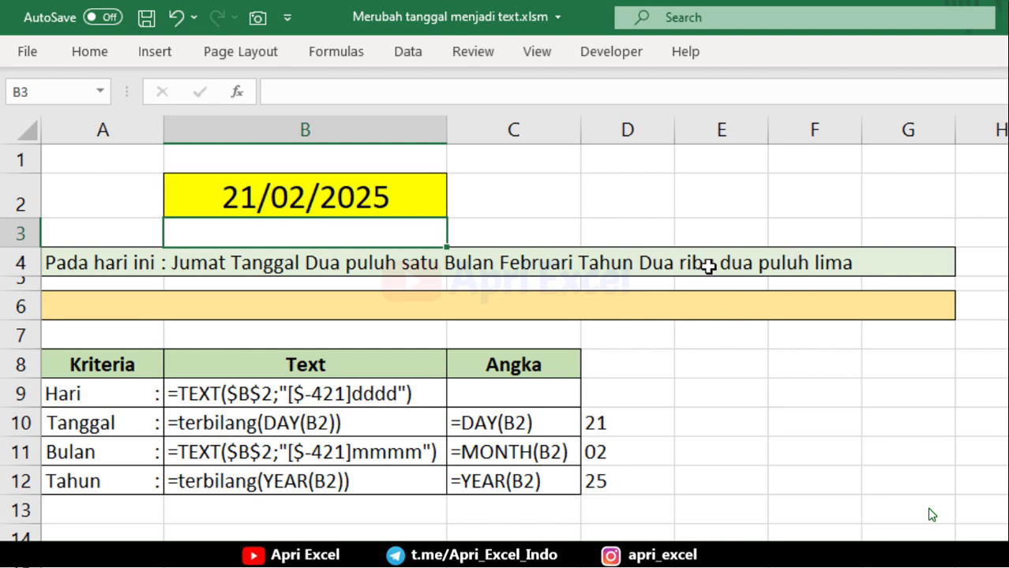
- Wrap everything after "Pada hari ini : "& in the A4 formula in the PROPER function to capitalize each word
{"action": "double_click", "coordinate": [65, 264]}
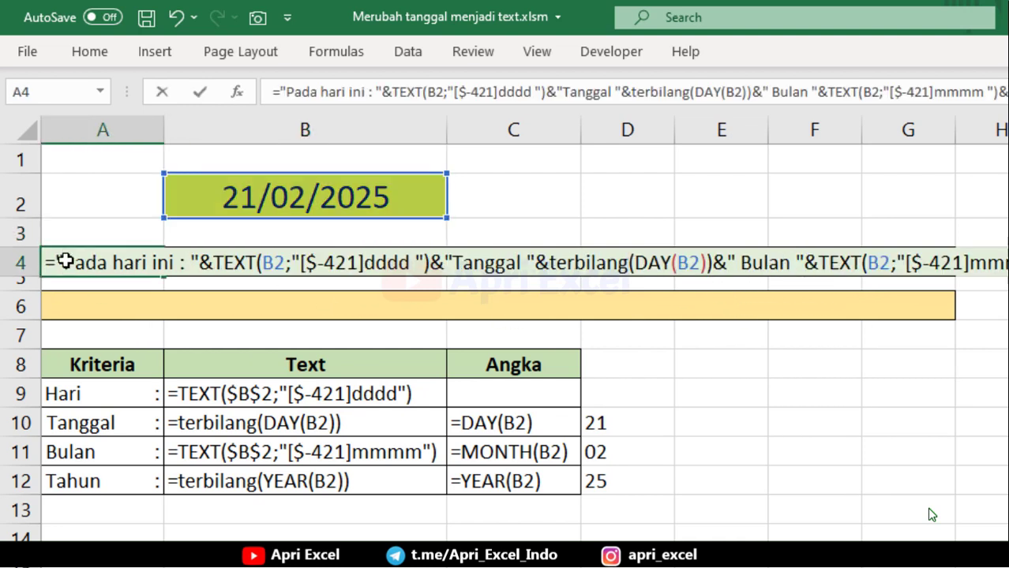
{"action": "left_click", "coordinate": [214, 264]}
{"action": "type", "text": "proper"}
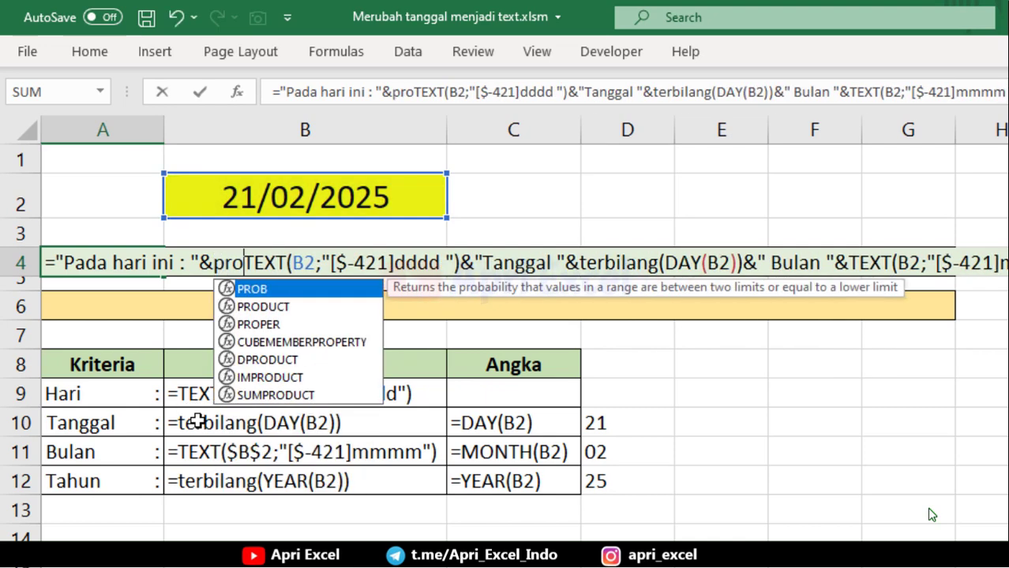
{"action": "type", "text": "("}
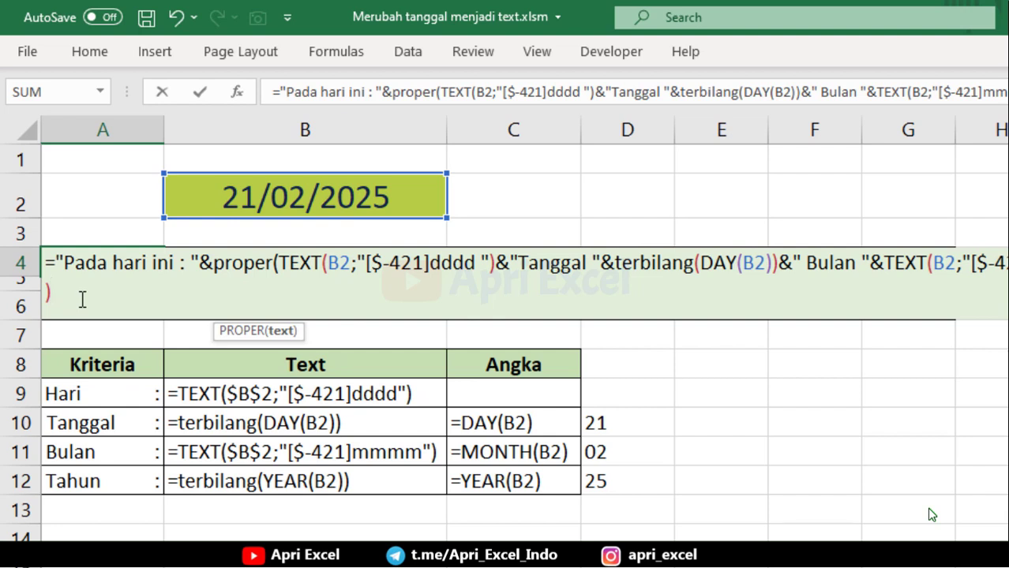
{"action": "key", "text": "Return"}
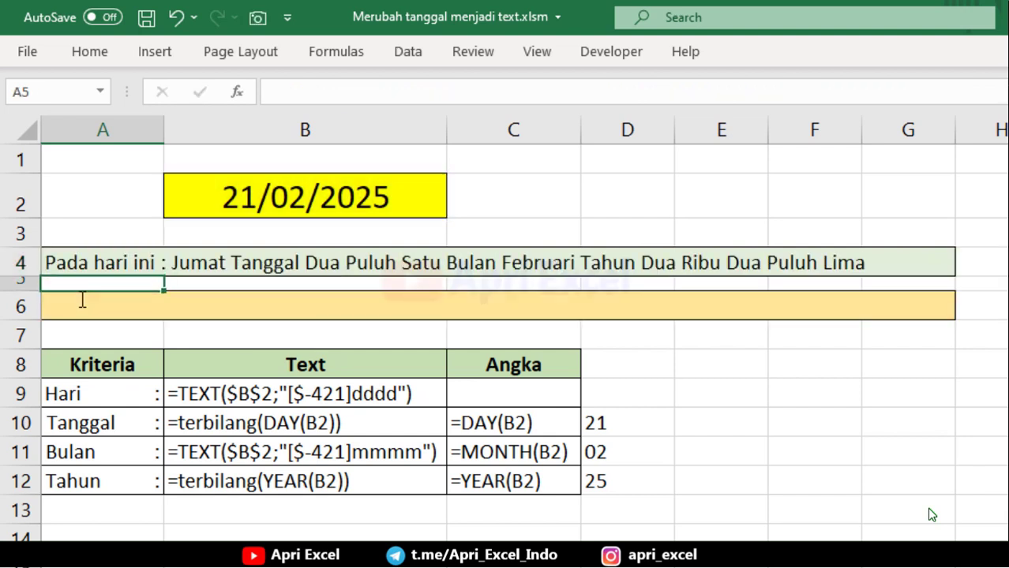
- Begin the A6 formula with ="Pada hari ini : "&text(B2;"[$-421]dddd") for the Indonesian day name
{"action": "left_click", "coordinate": [87, 307]}
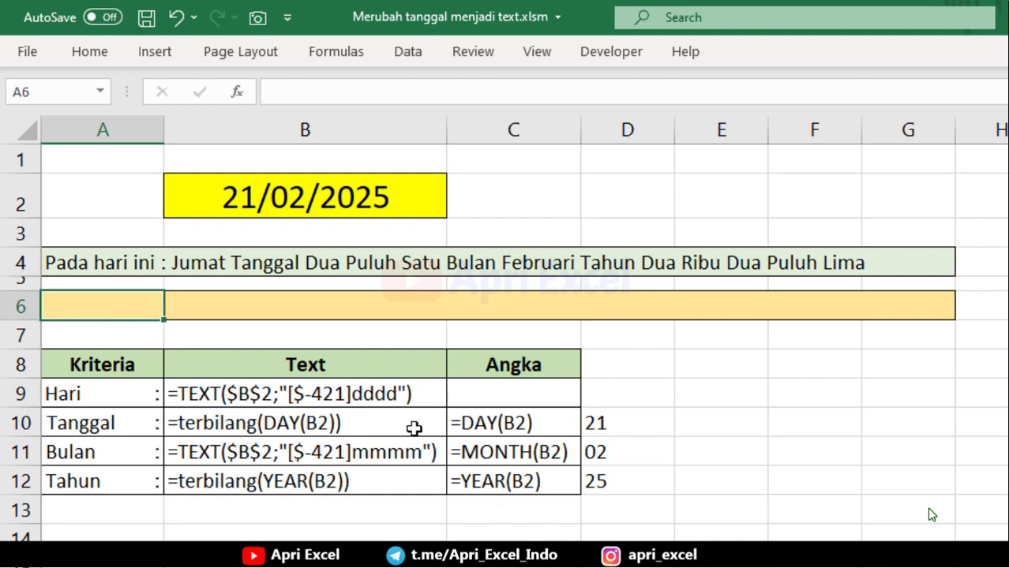
{"action": "type", "text": "=\"Pada"}
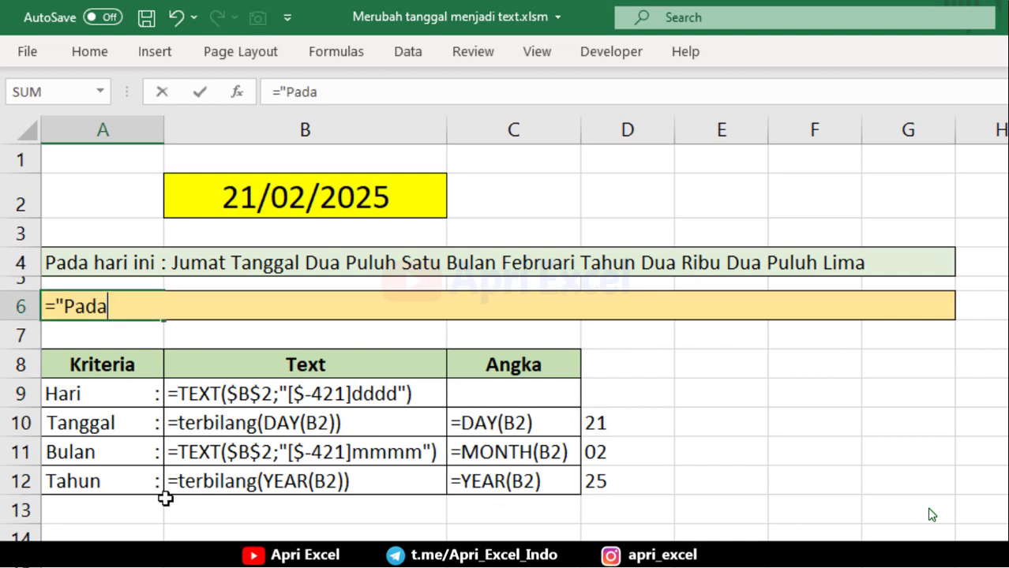
{"action": "type", "text": " hari ini "}
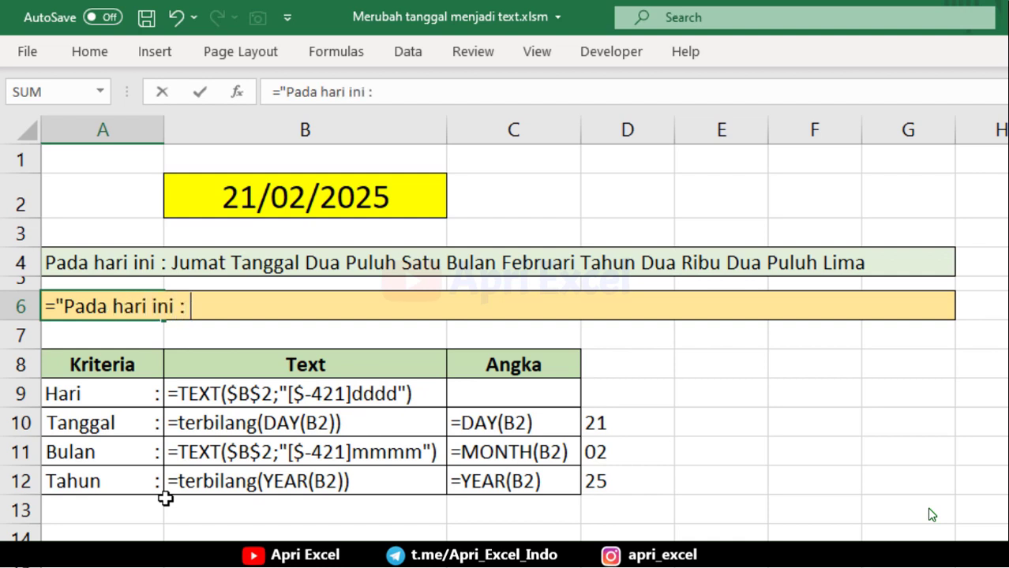
{"action": "type", "text": ": \"&"}
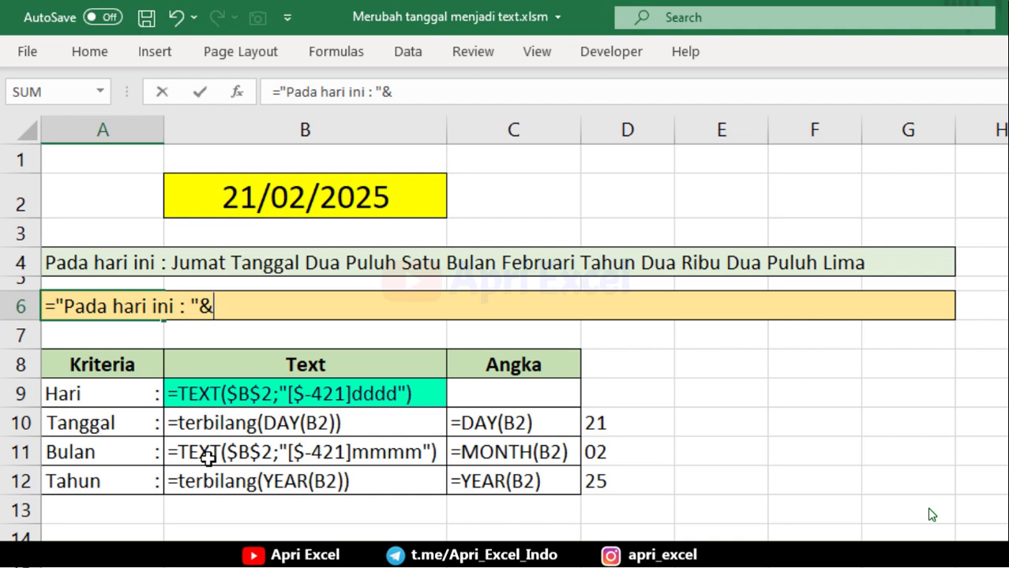
{"action": "type", "text": "text("}
{"action": "left_click", "coordinate": [259, 199]}
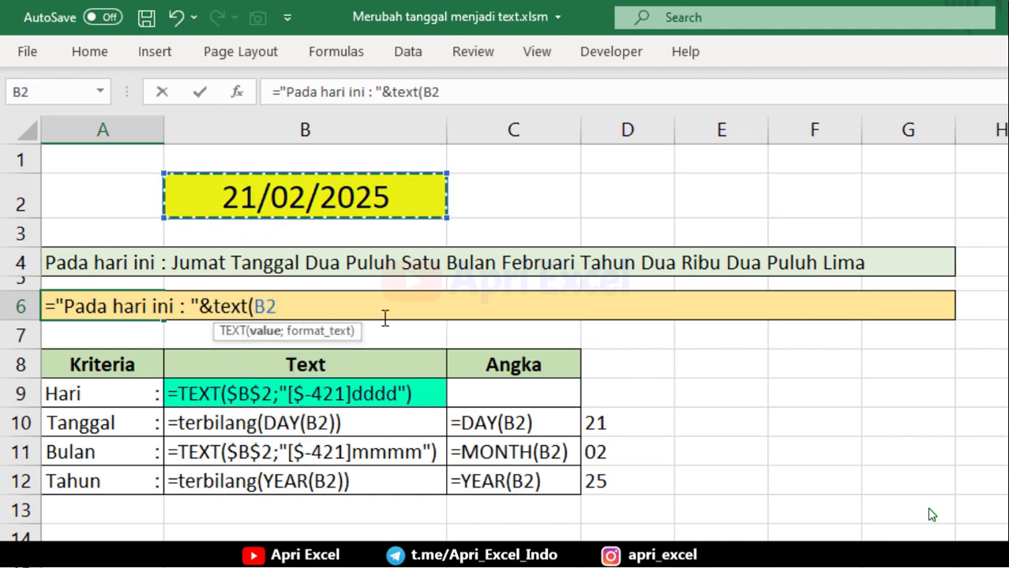
{"action": "type", "text": ";\"[$"}
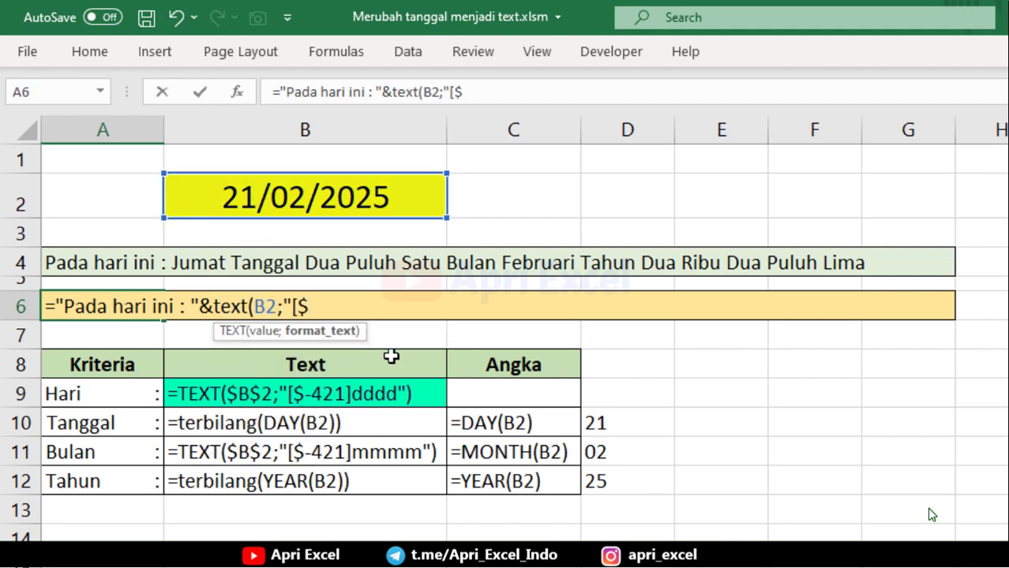
{"action": "type", "text": "-421]ddd"}
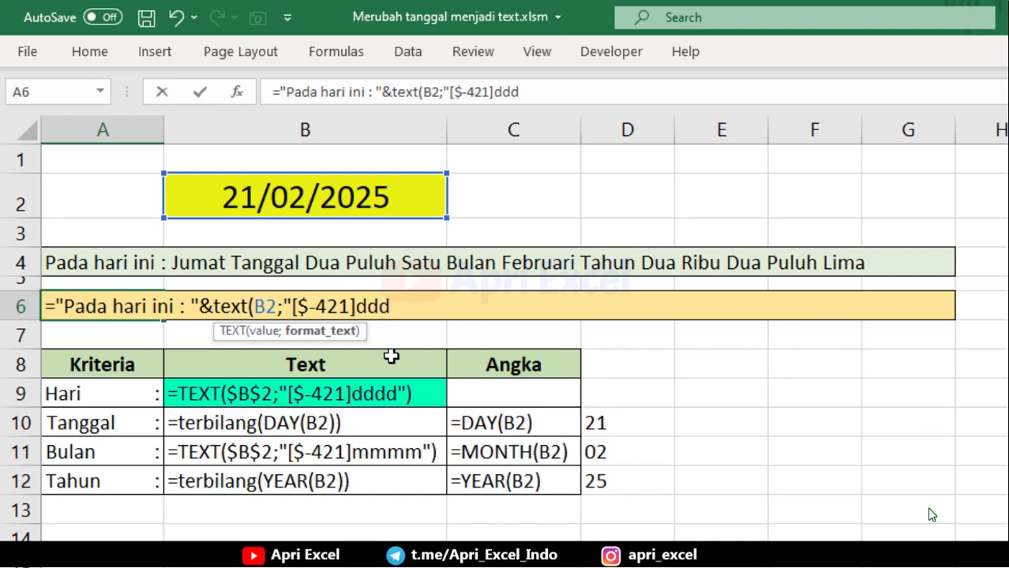
{"action": "type", "text": "d\")"}
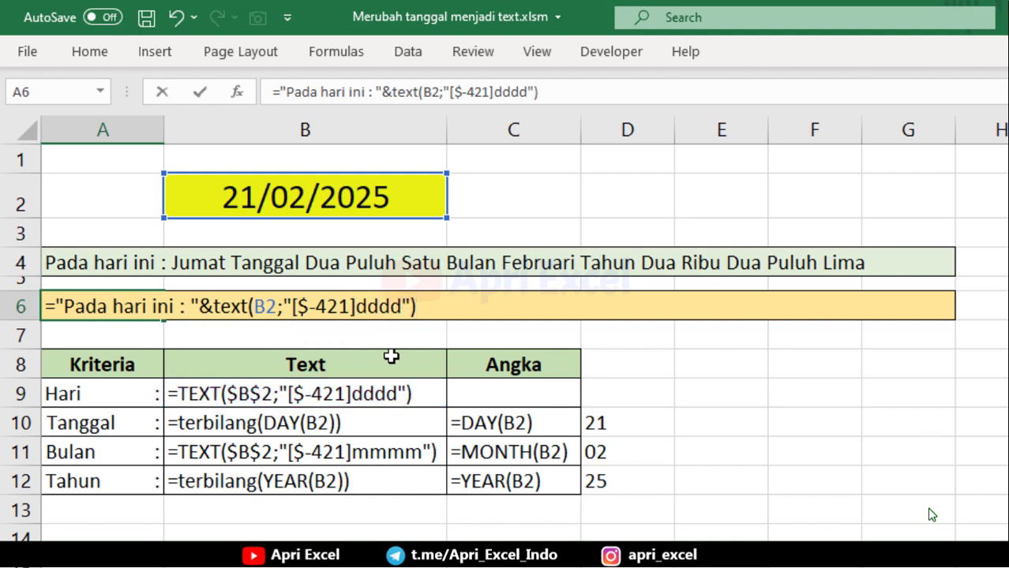
- Extend the A6 formula with &" Tanggal "&day(B2) to add the day number
{"action": "type", "text": "&\" Tanggal"}
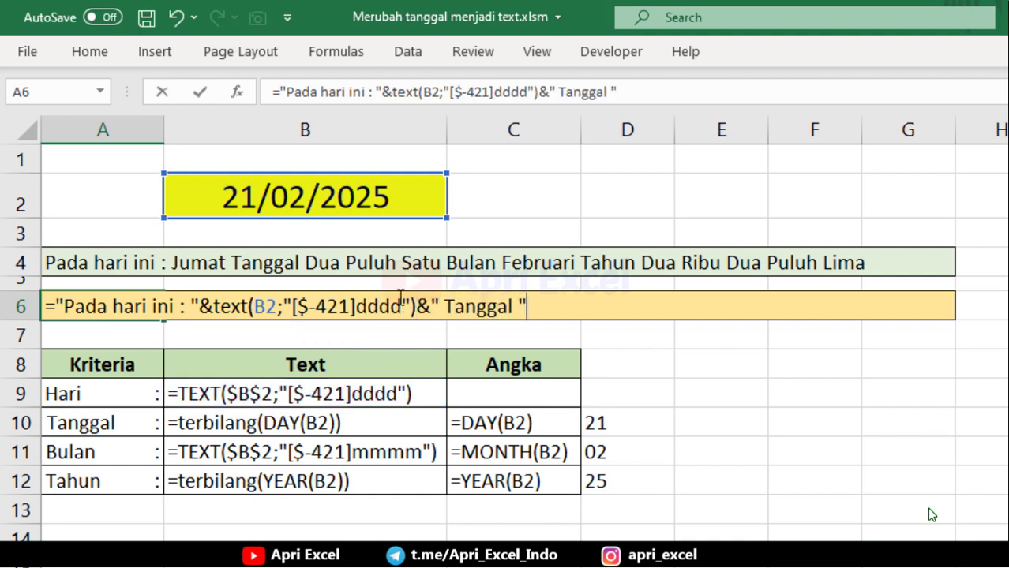
{"action": "type", "text": " \"&"}
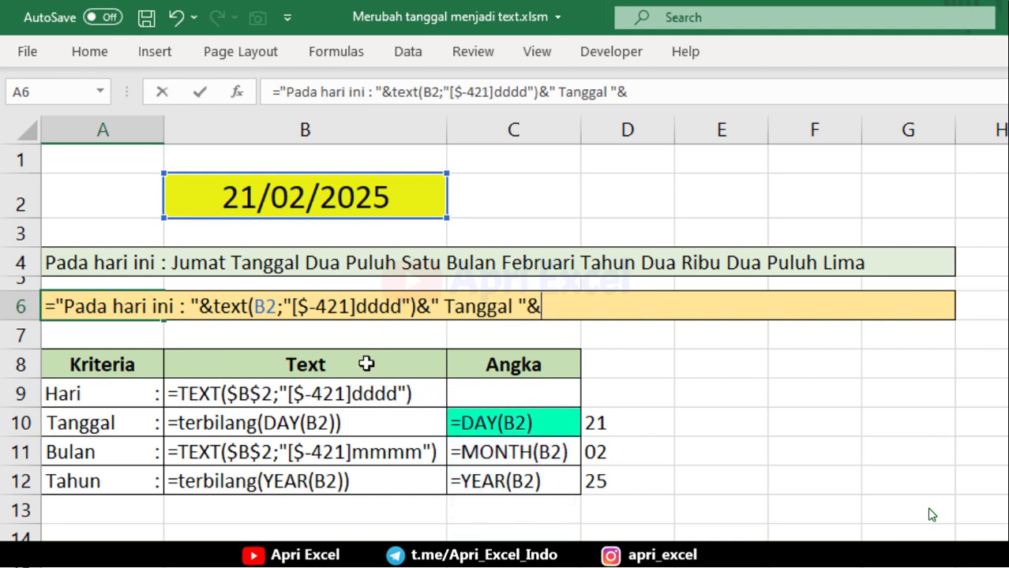
{"action": "type", "text": "day("}
{"action": "left_click", "coordinate": [290, 190]}
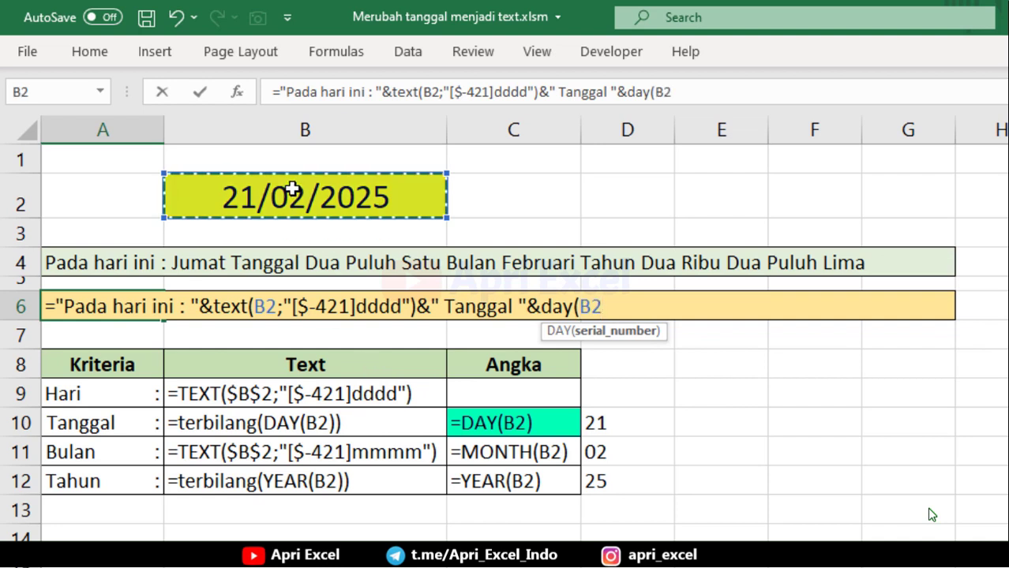
{"action": "type", "text": ")&\" "}
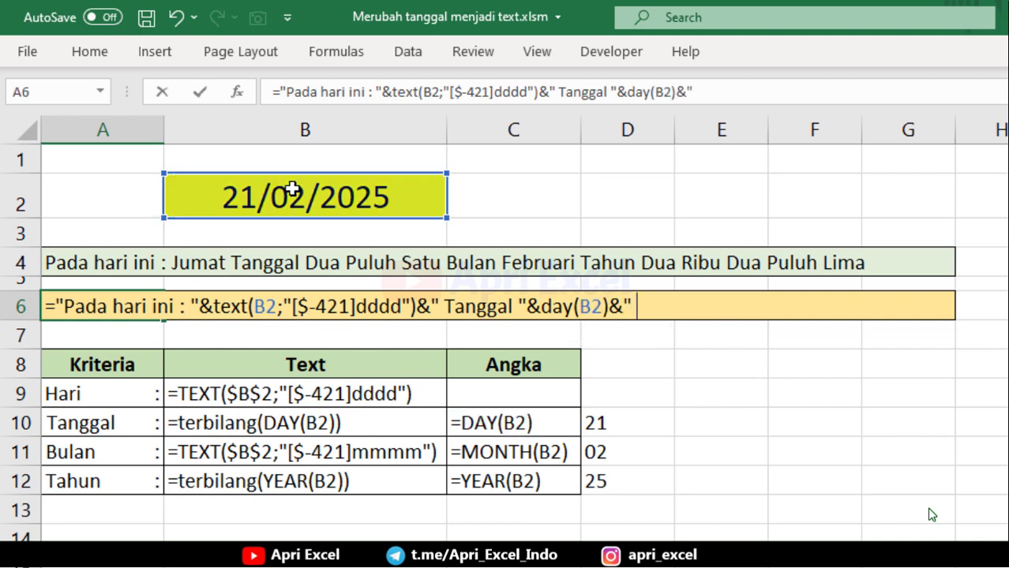
- Append the label " Bulan " and month(B2) to the A6 formula for the month number
{"action": "type", "text": "Bulan \"&"}
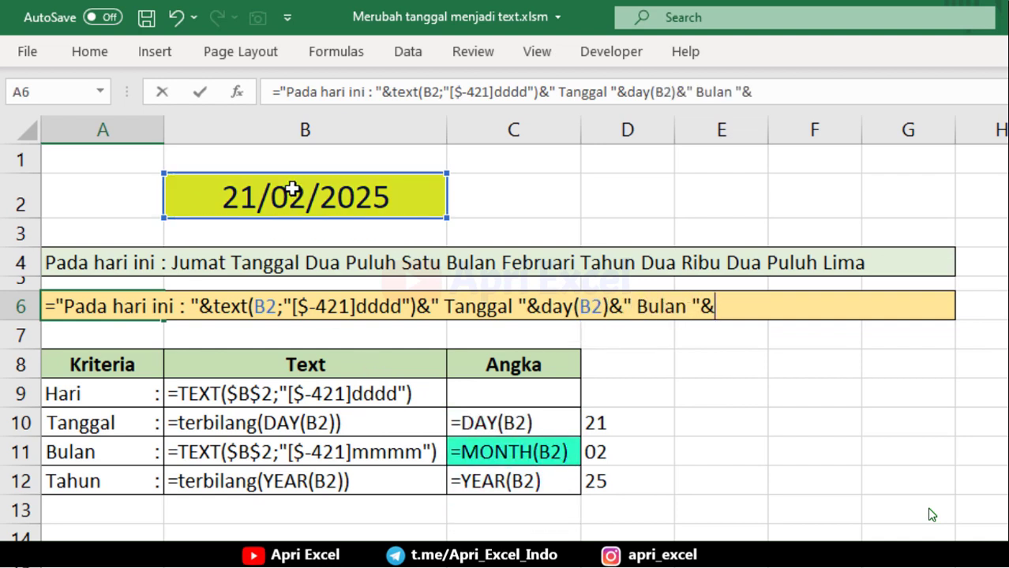
{"action": "type", "text": "month("}
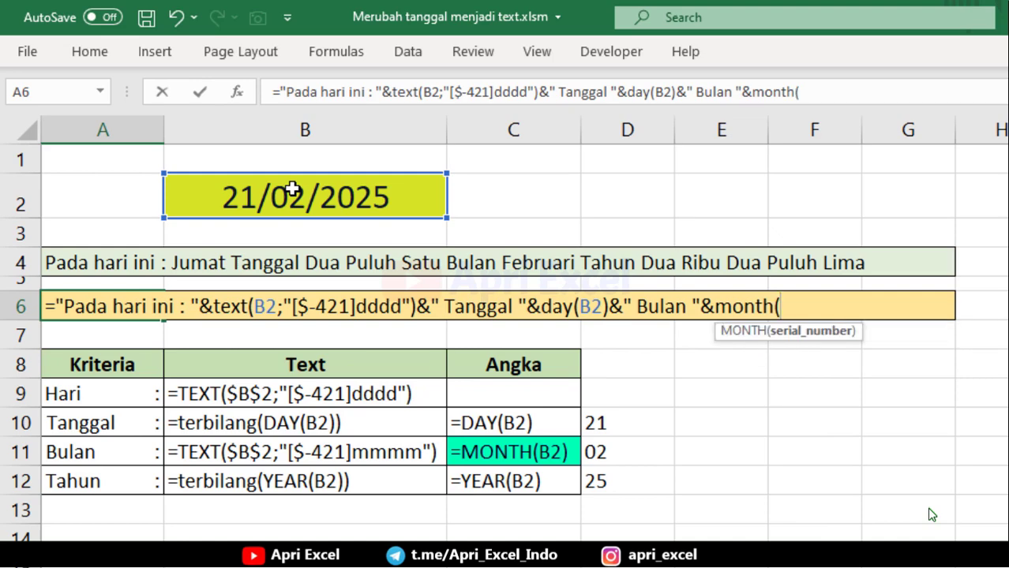
{"action": "left_click", "coordinate": [292, 189]}
{"action": "type", "text": ")&"}
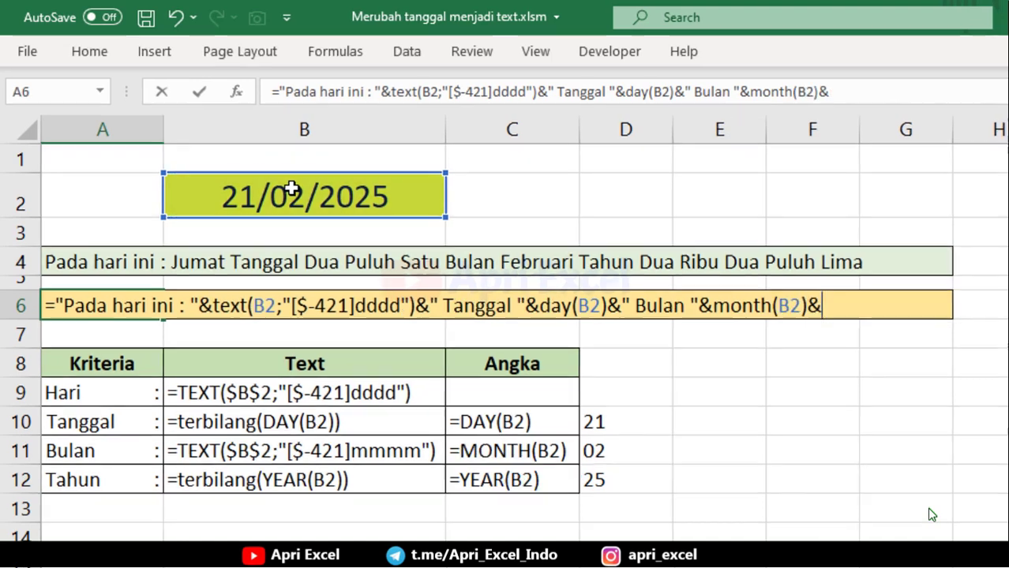
- Complete the A6 formula with &" Tahun "&year(B2) and enter it
{"action": "type", "text": "\" Tah"}
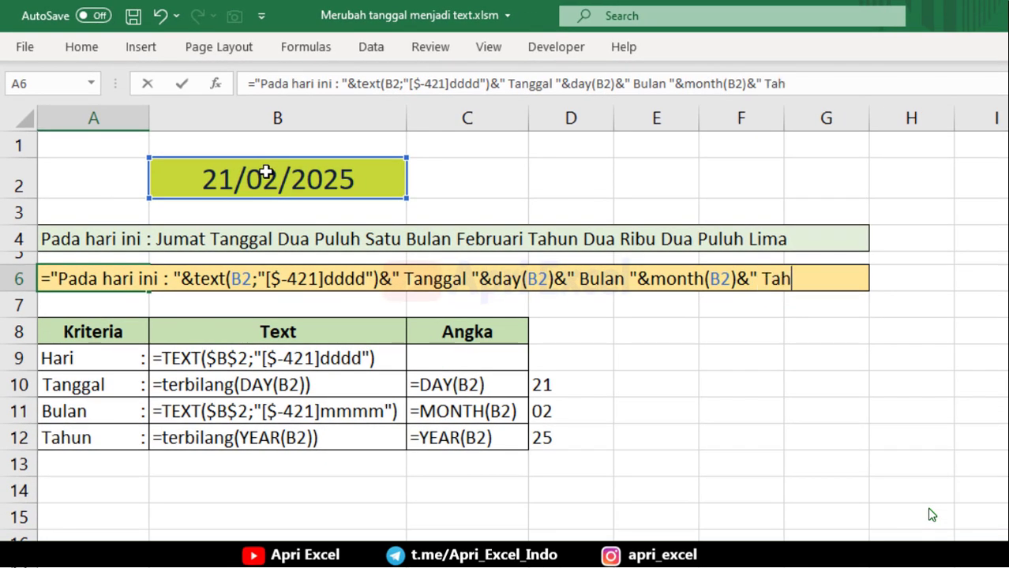
{"action": "type", "text": "un \"&year("}
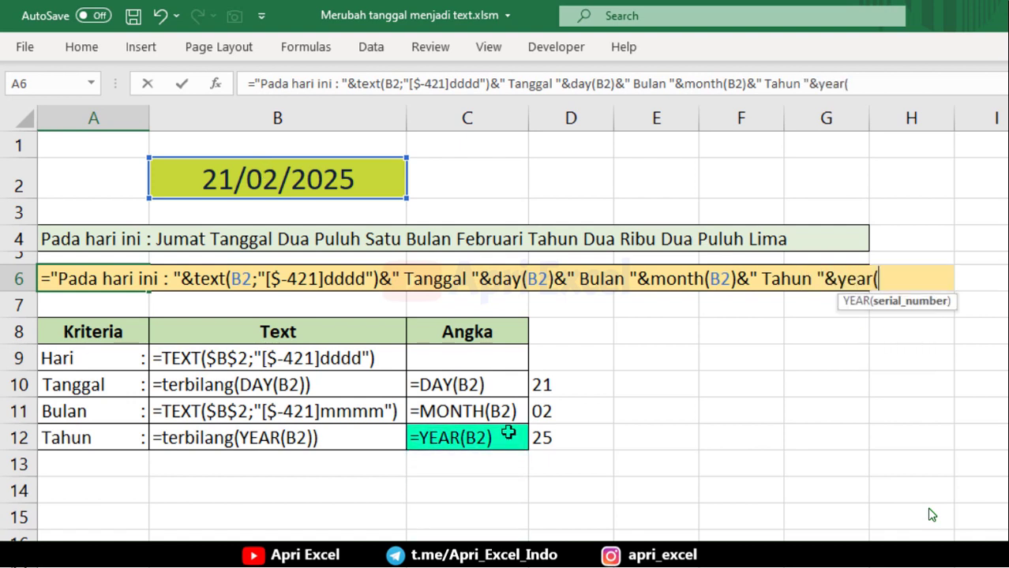
{"action": "left_click", "coordinate": [291, 190]}
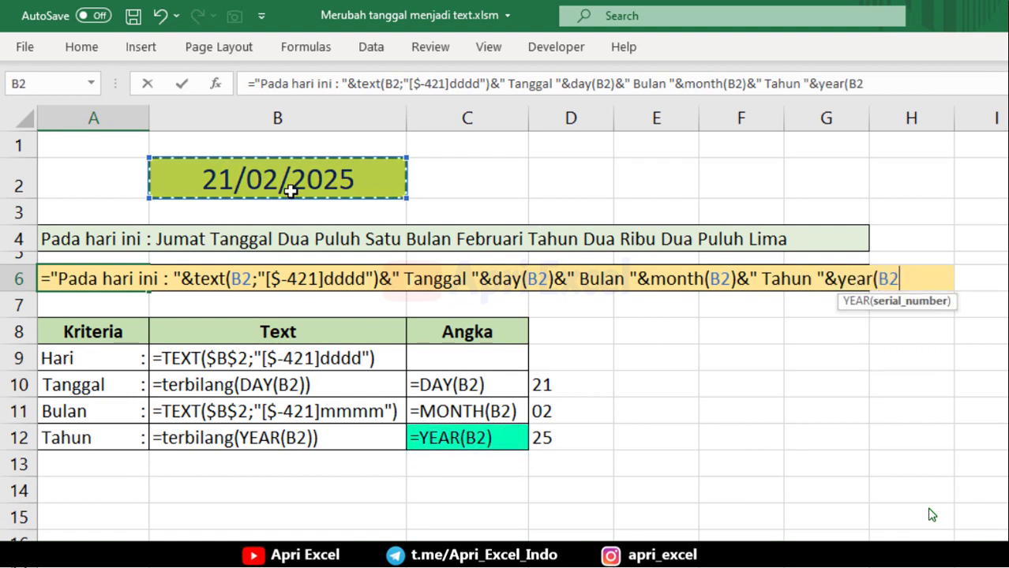
{"action": "type", "text": ")"}
{"action": "key", "text": "Return"}
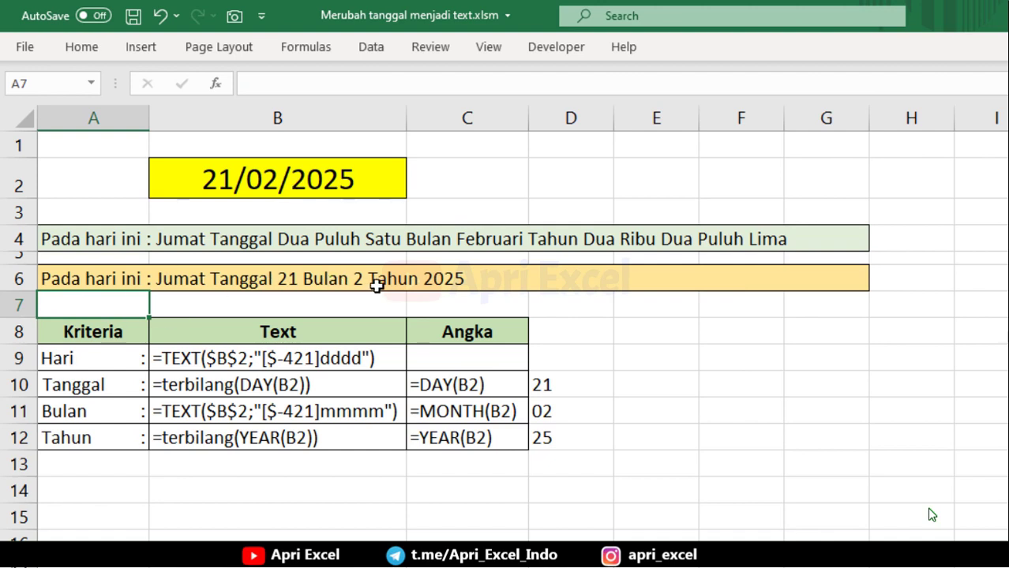
{"action": "left_click", "coordinate": [699, 345]}
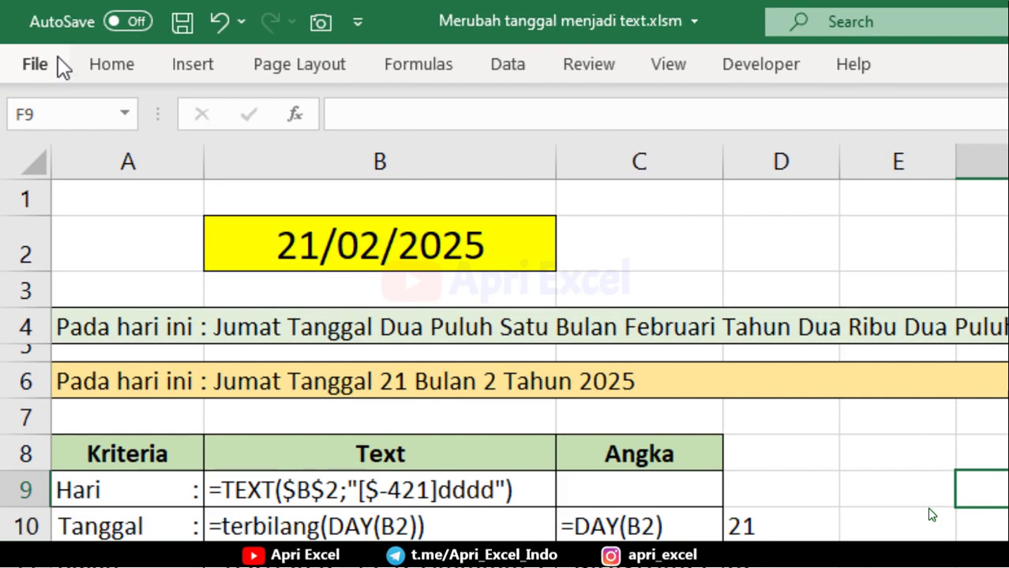
- Save the workbook as "Merubah tanggal menjadi text" in the Excel Macro-Enabled Workbook (*.xlsm) format in the current folder
{"action": "left_click", "coordinate": [57, 56]}
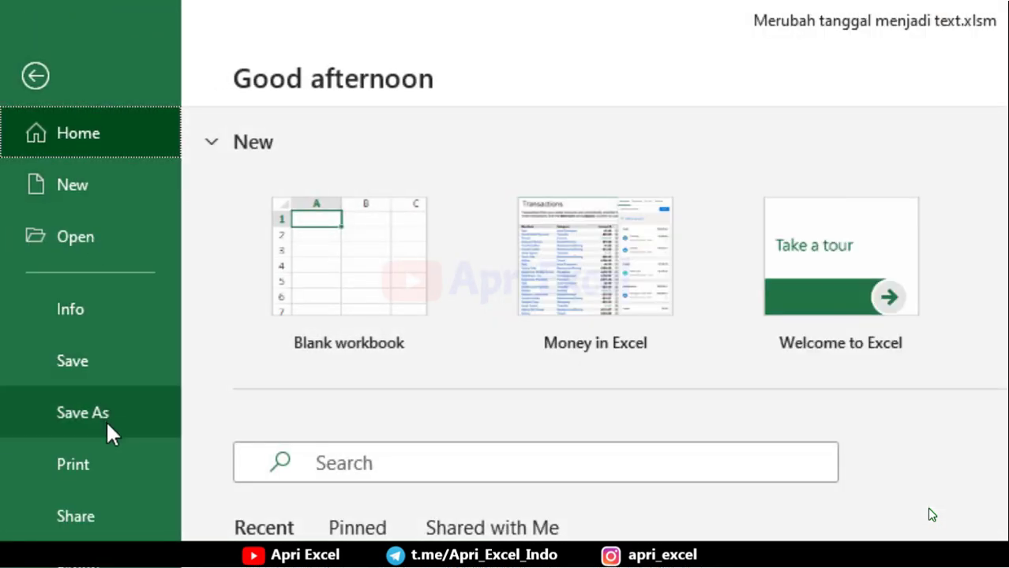
{"action": "left_click", "coordinate": [106, 417]}
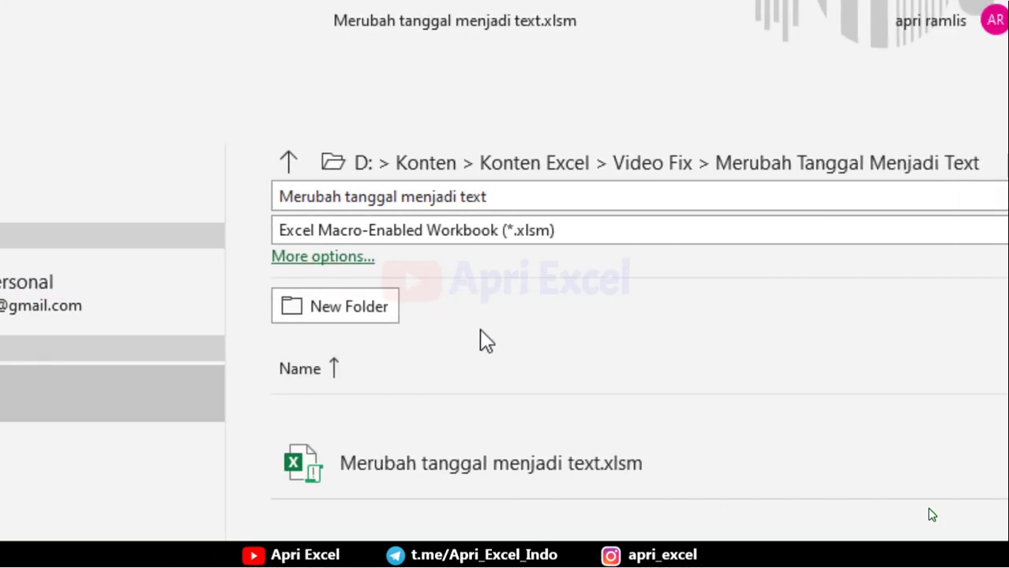
{"action": "left_click", "coordinate": [697, 232]}
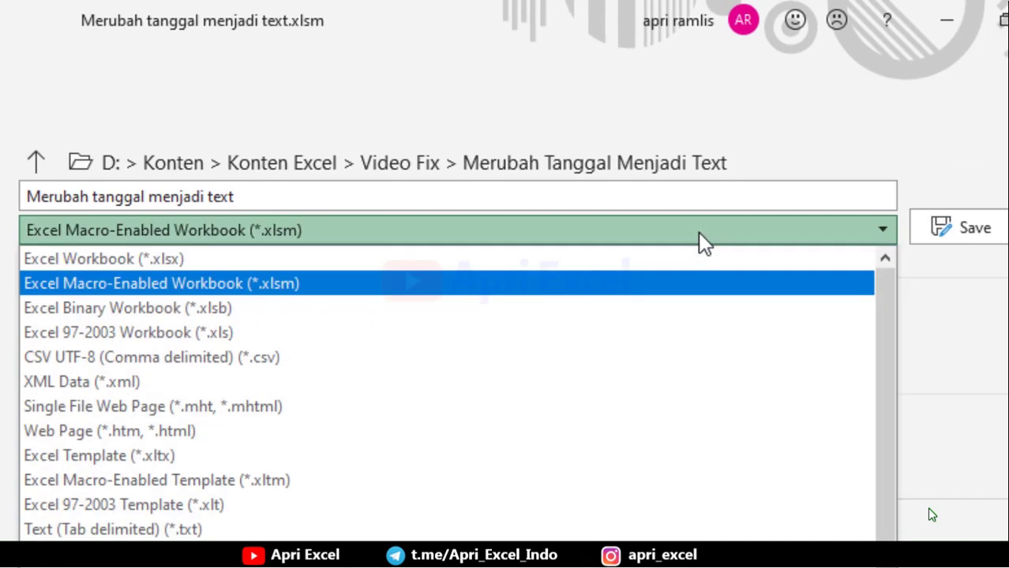
{"action": "left_click", "coordinate": [191, 286]}
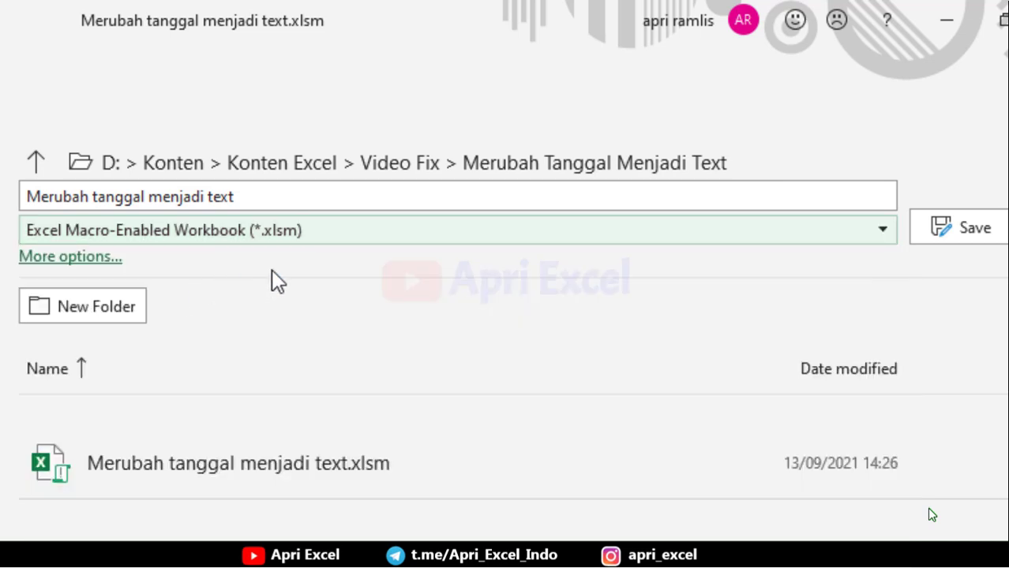
{"action": "left_click", "coordinate": [939, 230]}
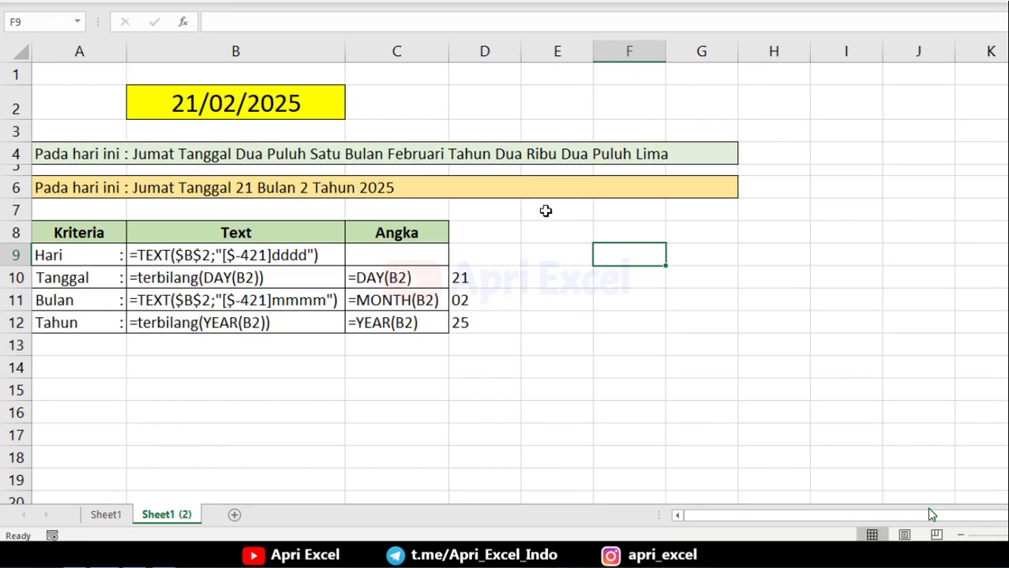
{"action": "left_click", "coordinate": [540, 210]}
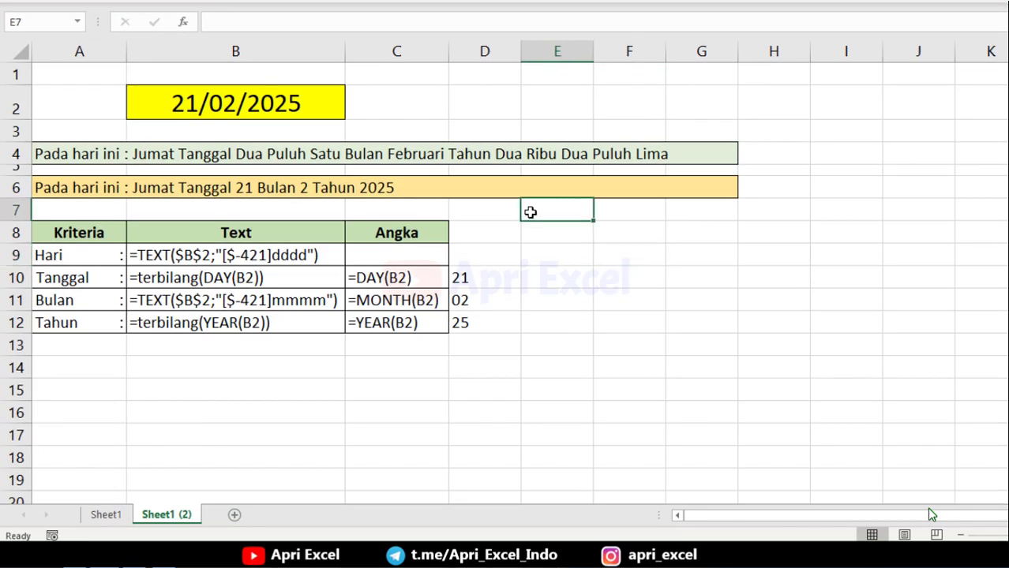